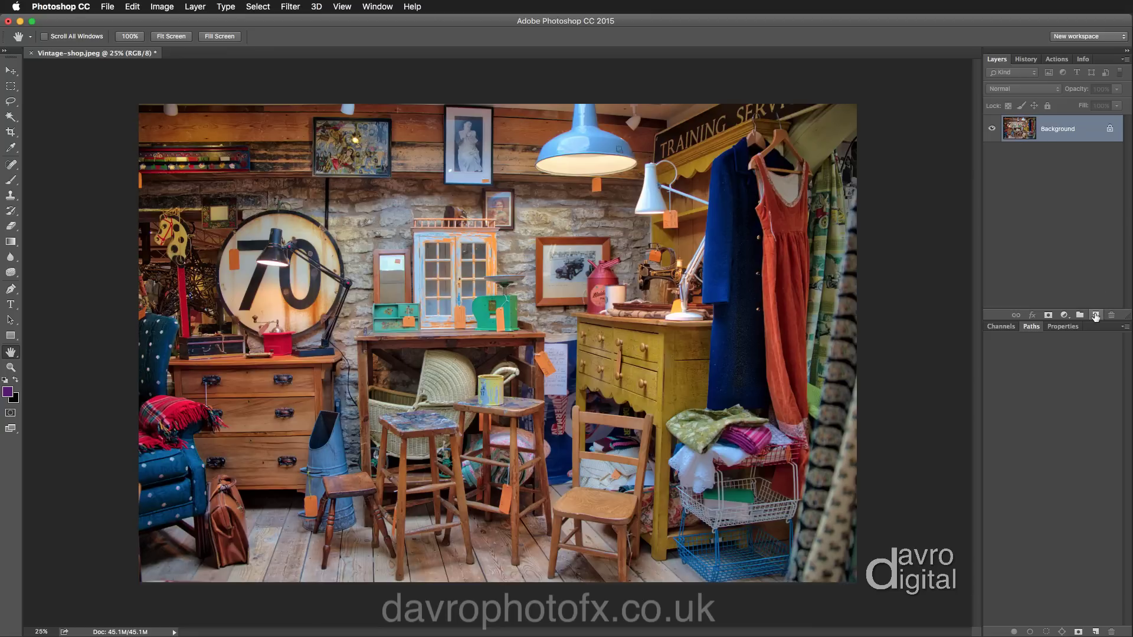
Add an empty Layer 1 and set white as the Brush tool's painting colour.
click(1095, 316)
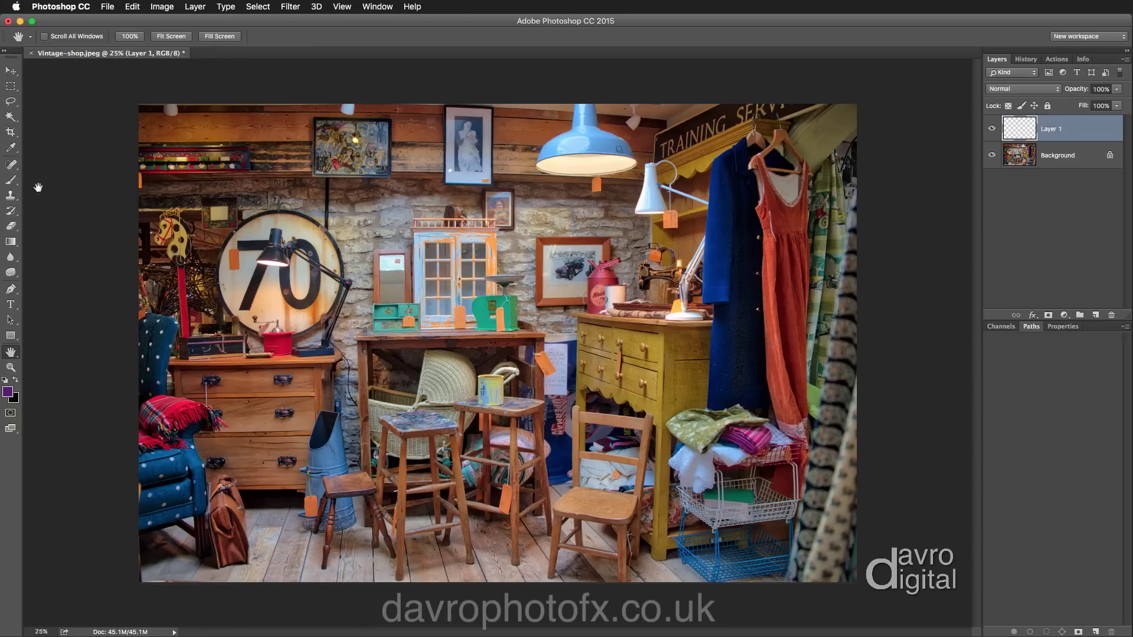
key(b)
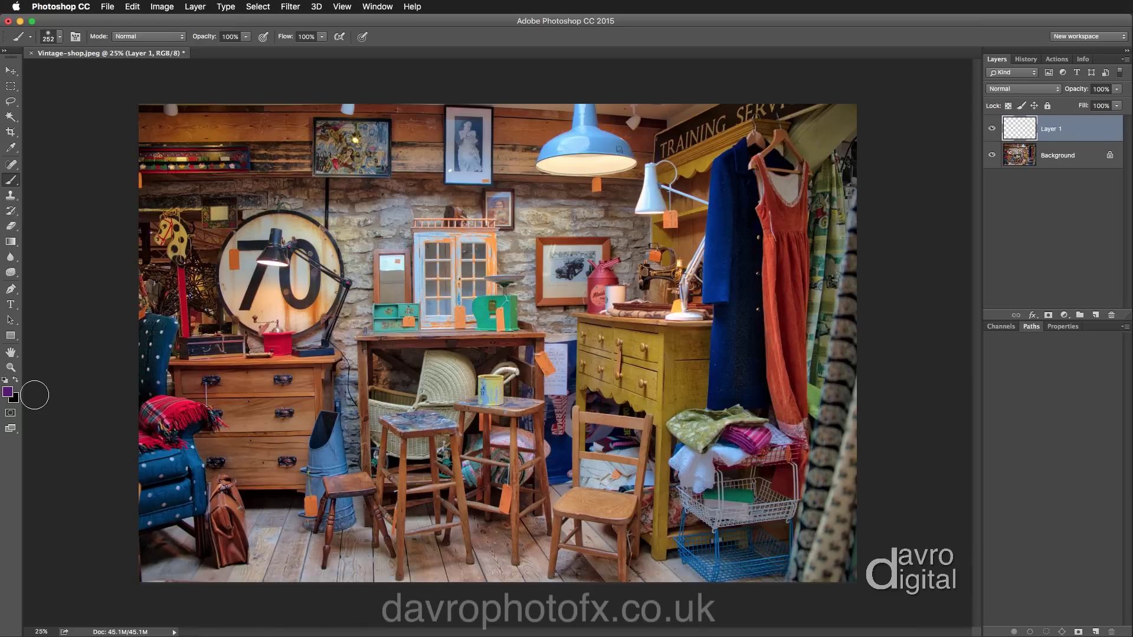
key(d)
key(x)
Append the Wet Media Brushes and choose the 39 spatter tip at 252 px.
right_click(501, 145)
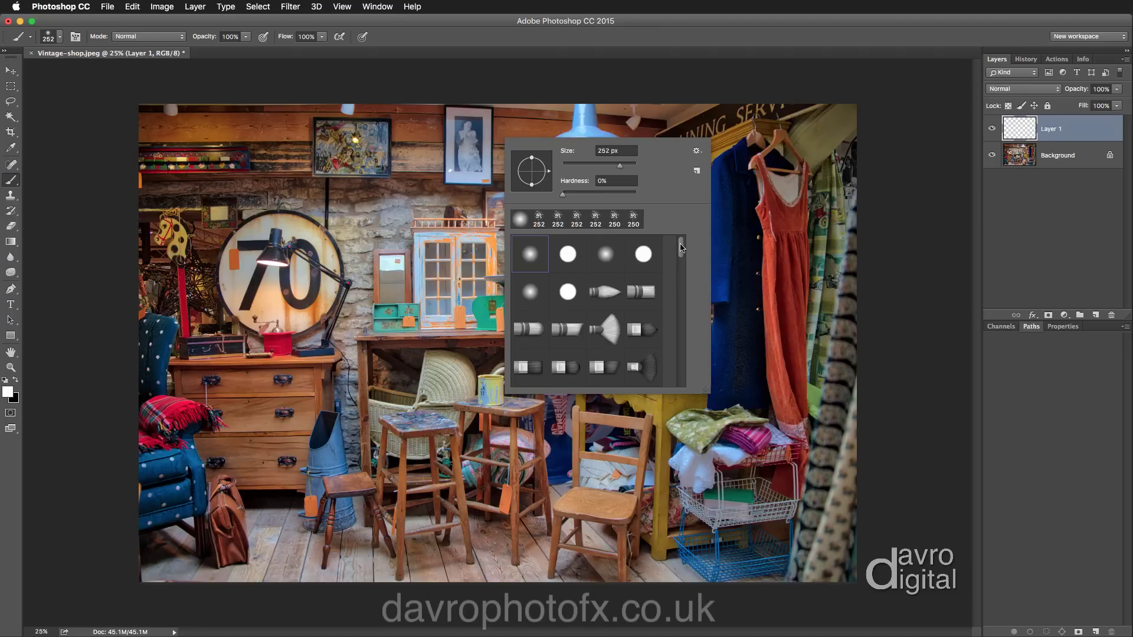
scroll(681, 248, down, 2)
scroll(682, 248, up, 2)
click(697, 152)
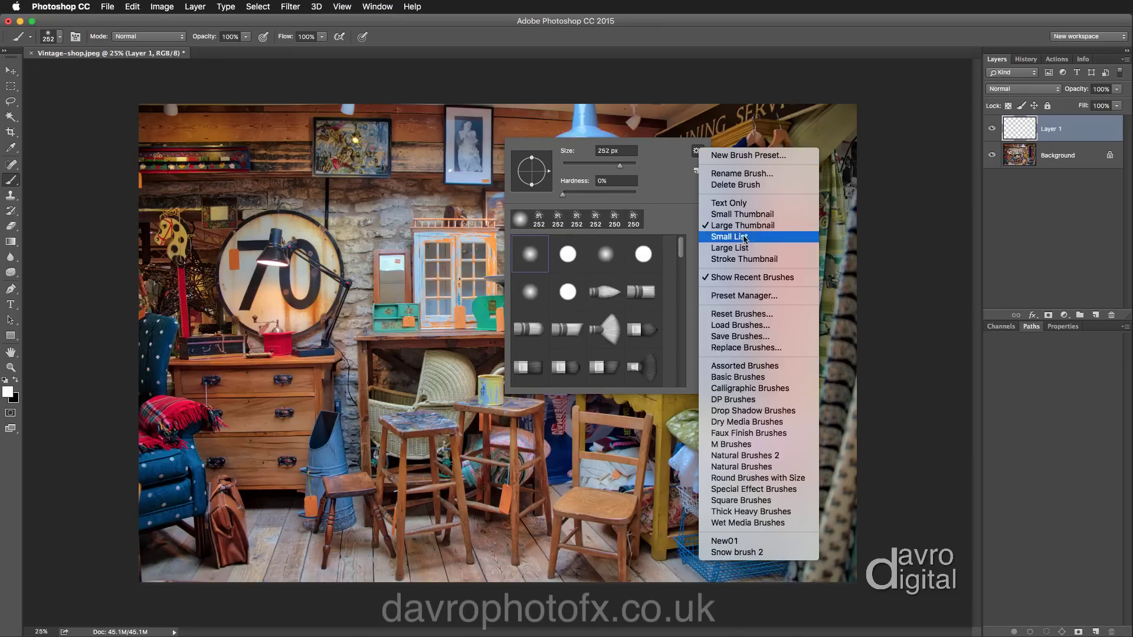
click(734, 523)
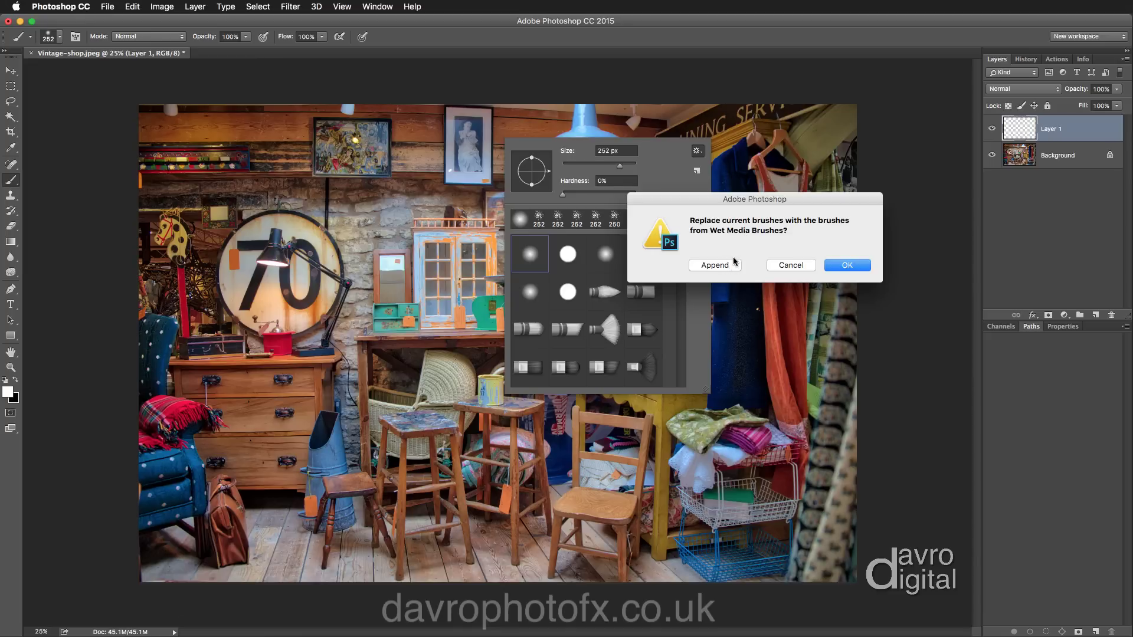
click(716, 266)
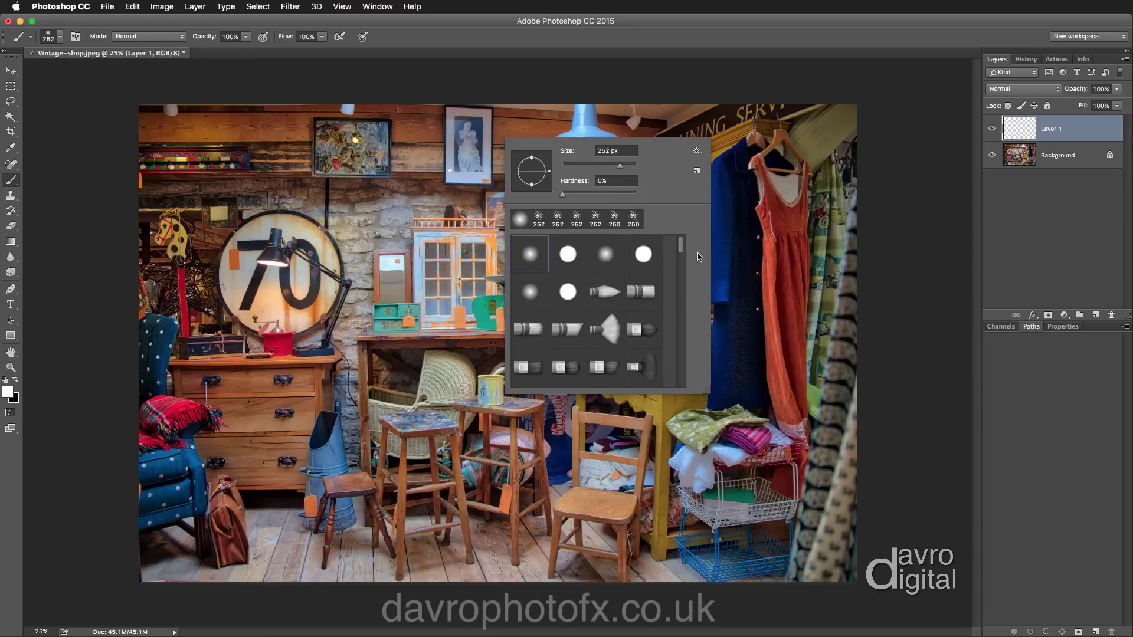
drag(681, 247, 686, 341)
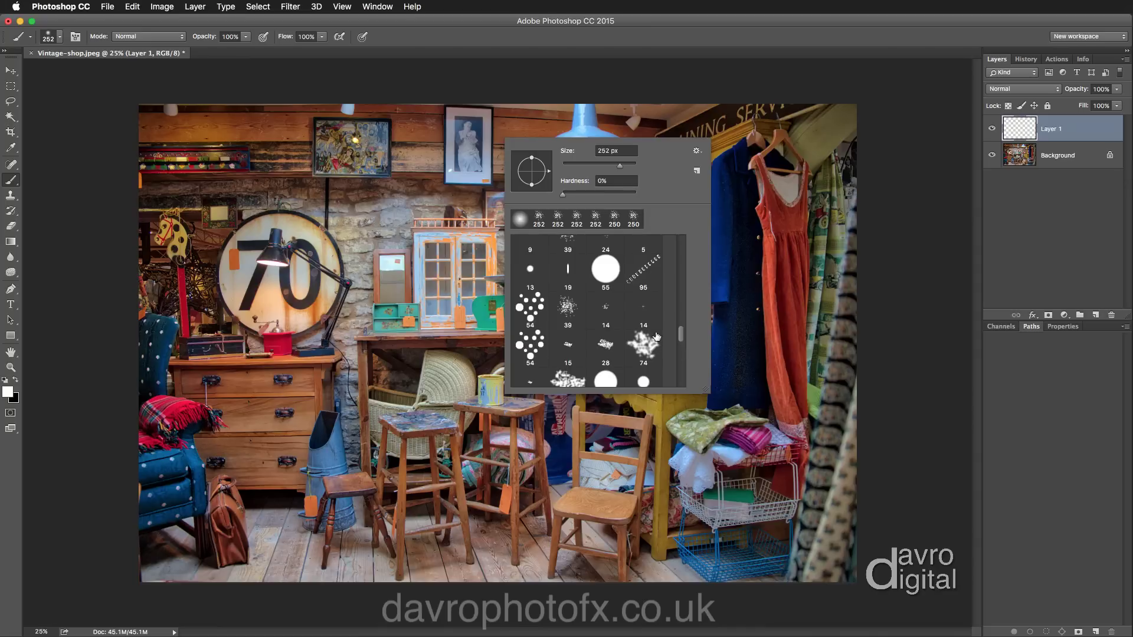
click(571, 311)
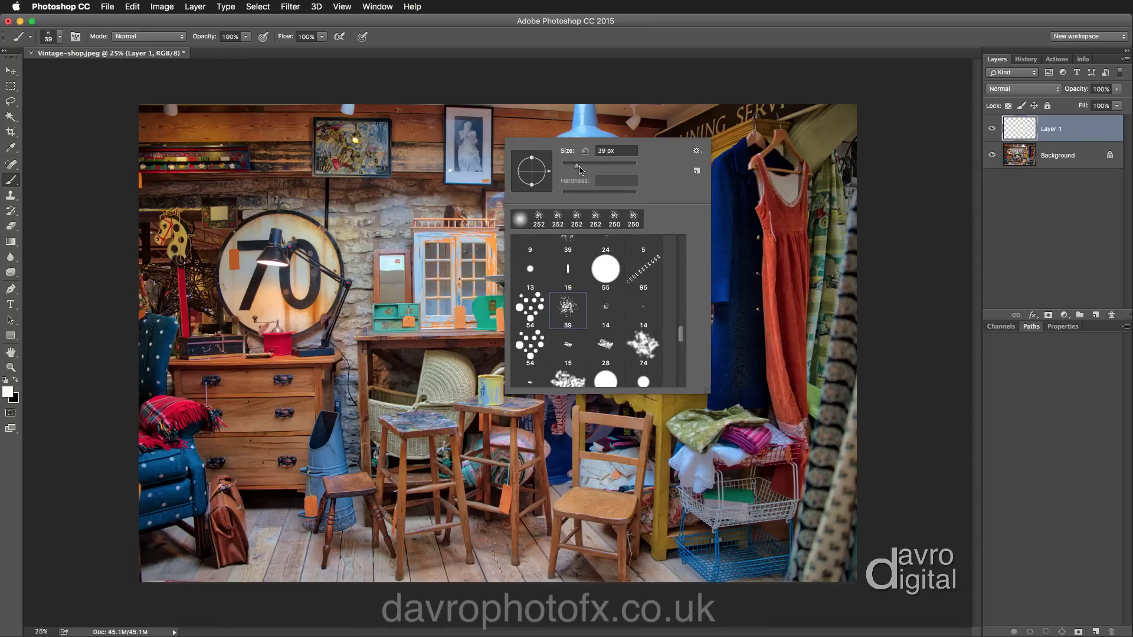
drag(577, 166, 620, 170)
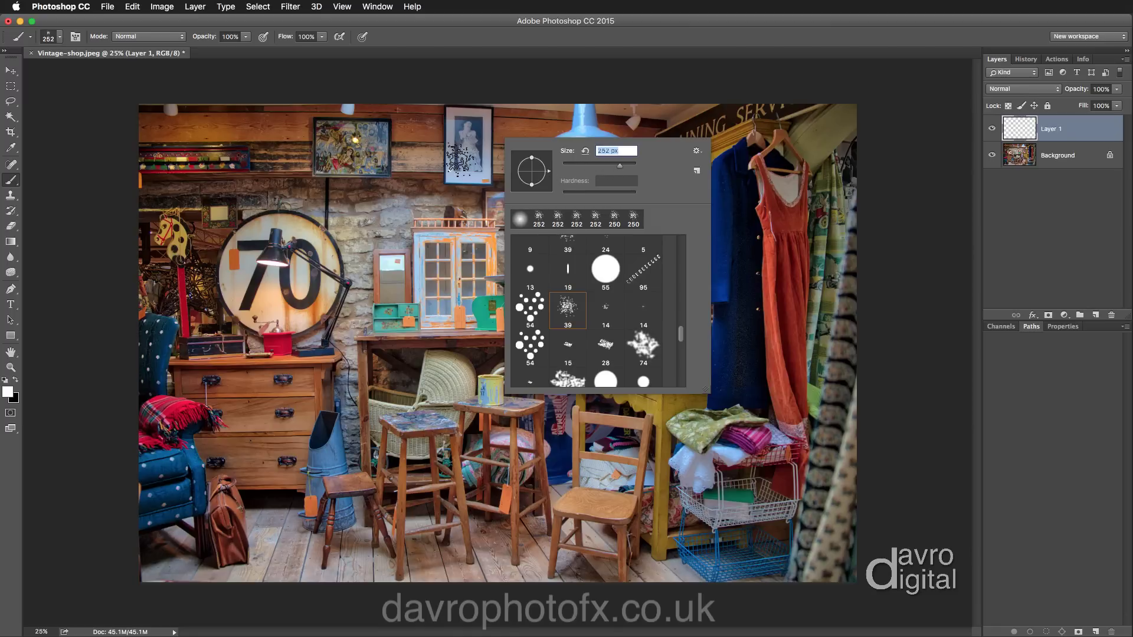
key(Return)
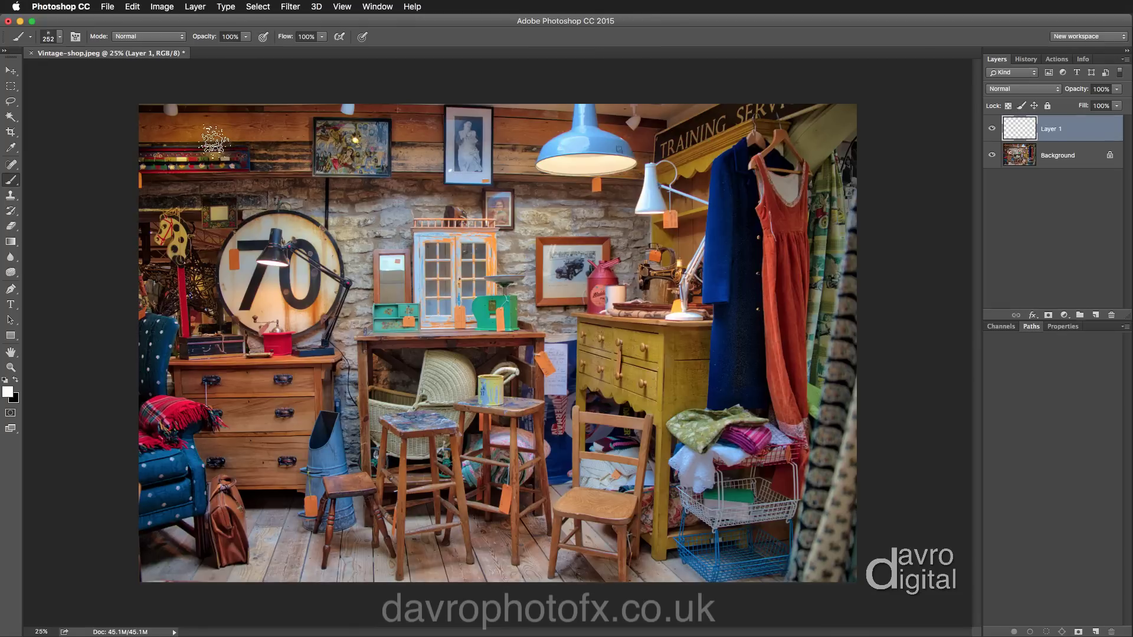
Paint a white spatter stroke along the top edge, then rotate the tip 90° for the right edge.
drag(176, 130, 826, 131)
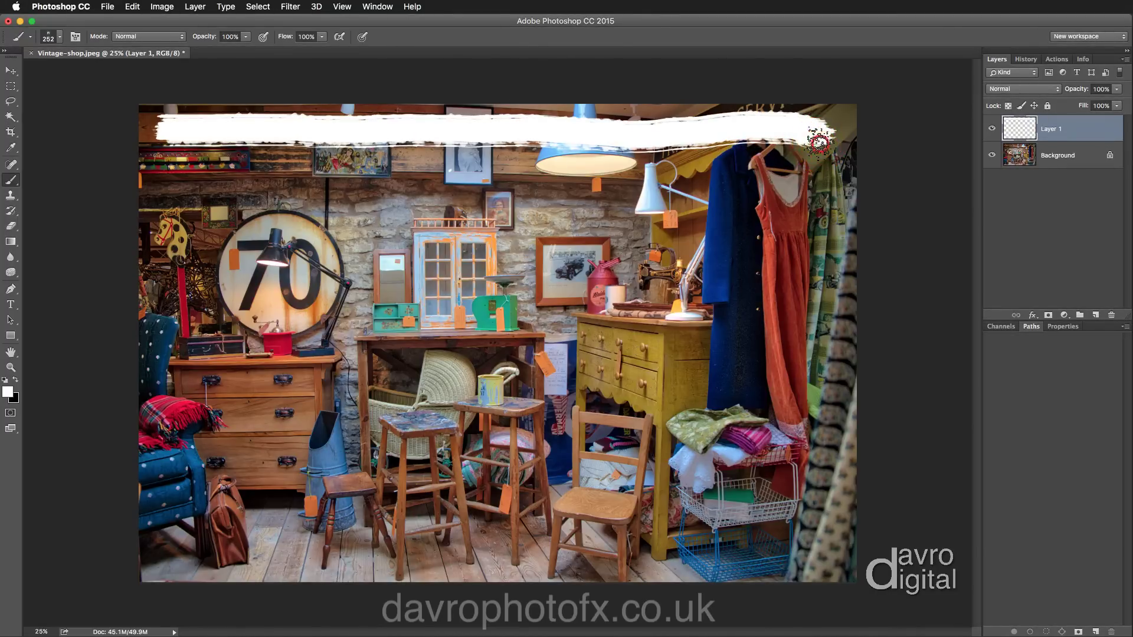
right_click(821, 147)
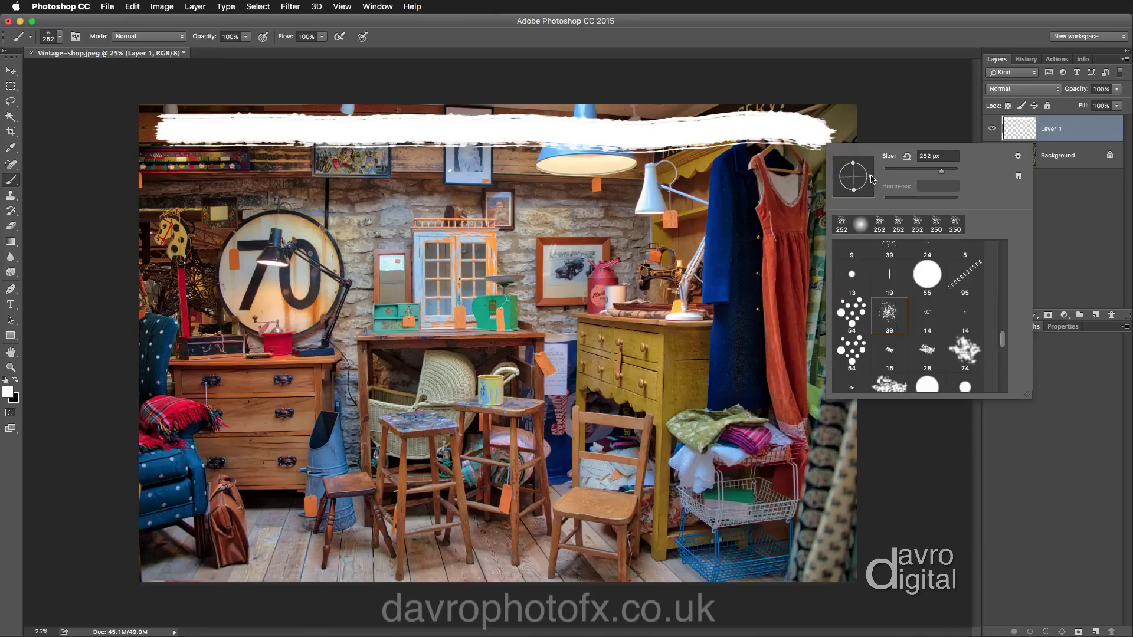
drag(871, 178, 854, 198)
click(819, 135)
drag(821, 136, 817, 558)
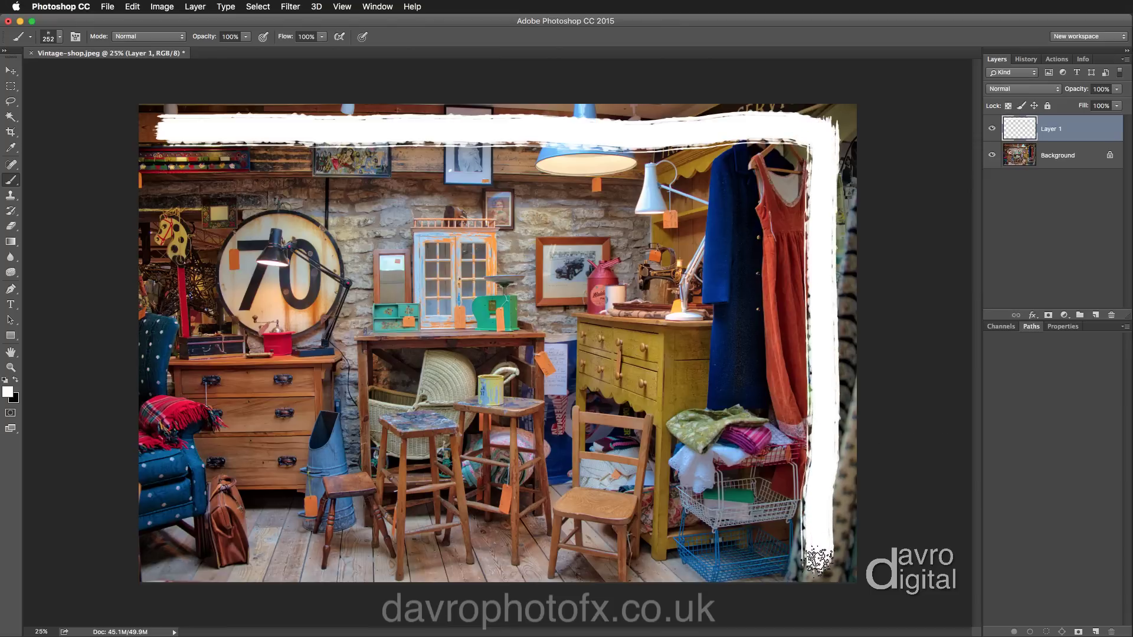
Rotate the brush tip again and paint white strokes along the bottom and left edges.
right_click(821, 555)
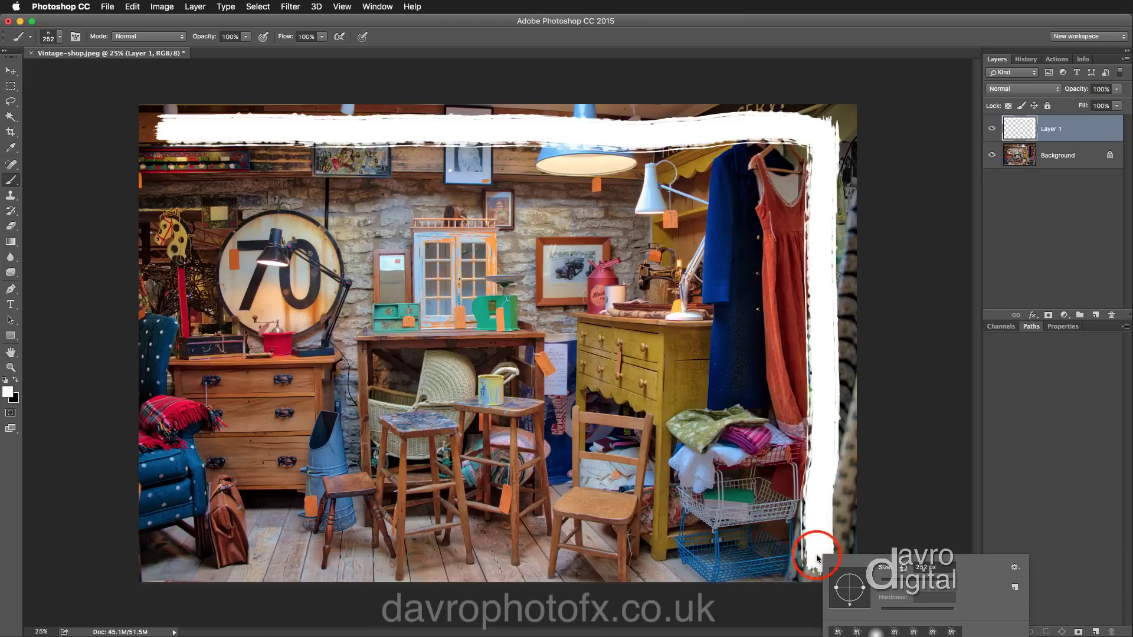
mouse_move(847, 604)
mouse_down()
mouse_move(810, 563)
mouse_move(357, 547)
mouse_move(163, 552)
mouse_up()
click(802, 561)
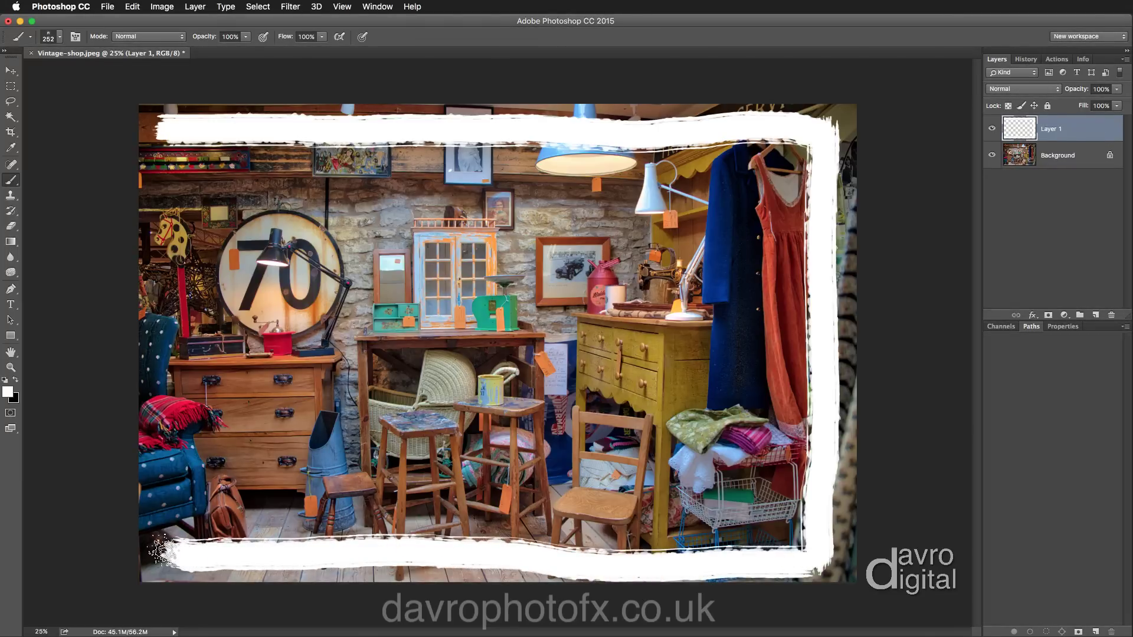
right_click(199, 464)
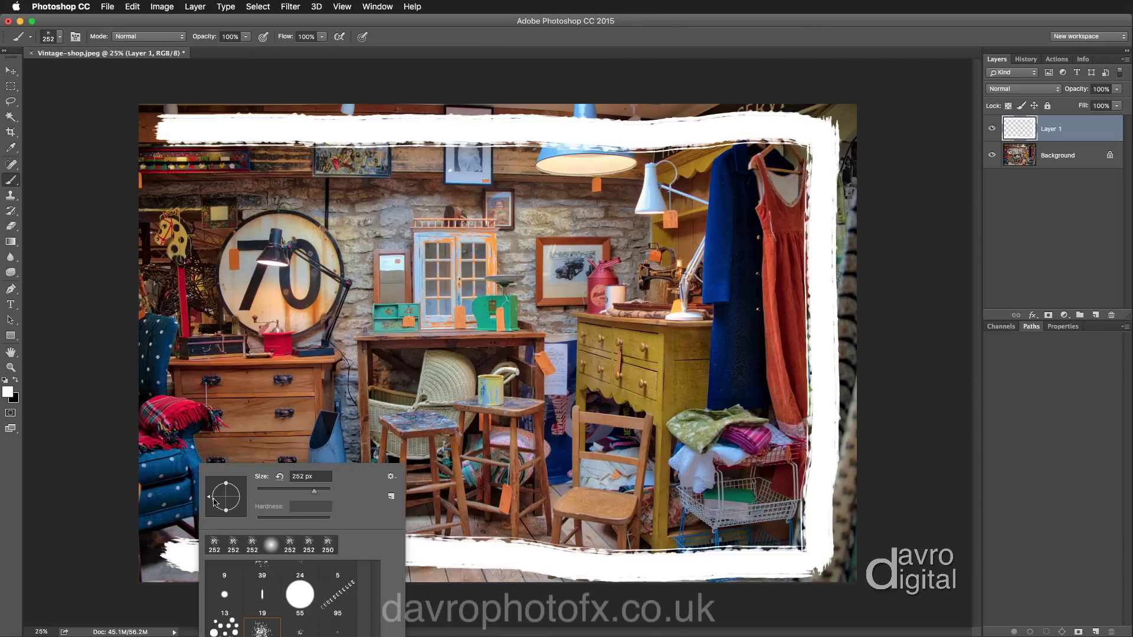
drag(213, 501, 228, 480)
drag(164, 136, 168, 538)
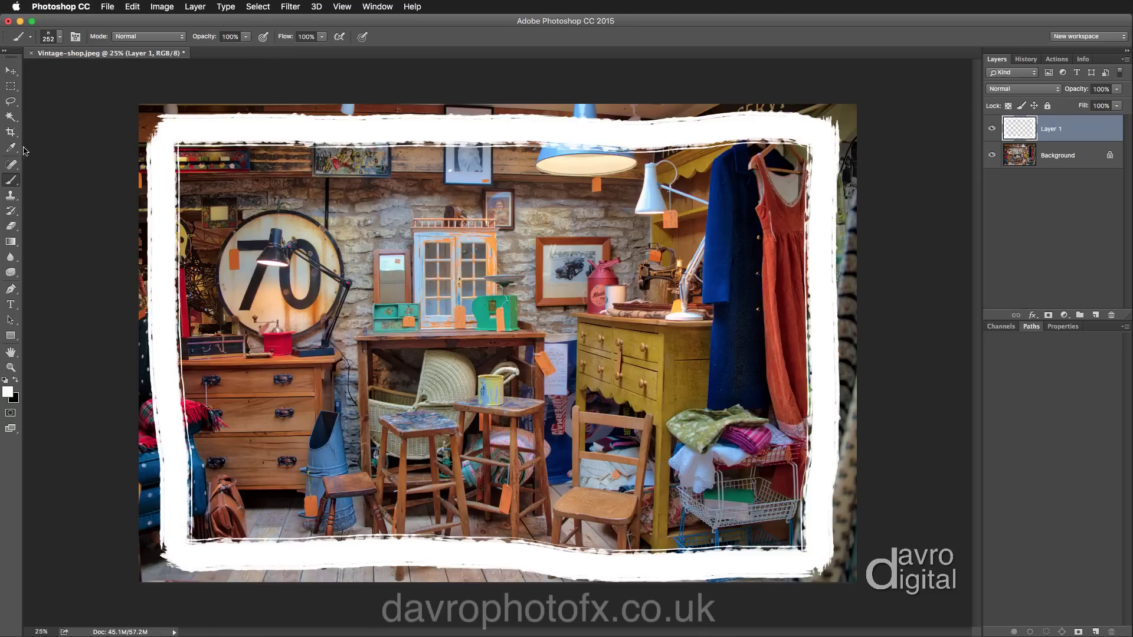
Magic Wand-select the area inside the frame, fill it with white, and deselect.
click(11, 116)
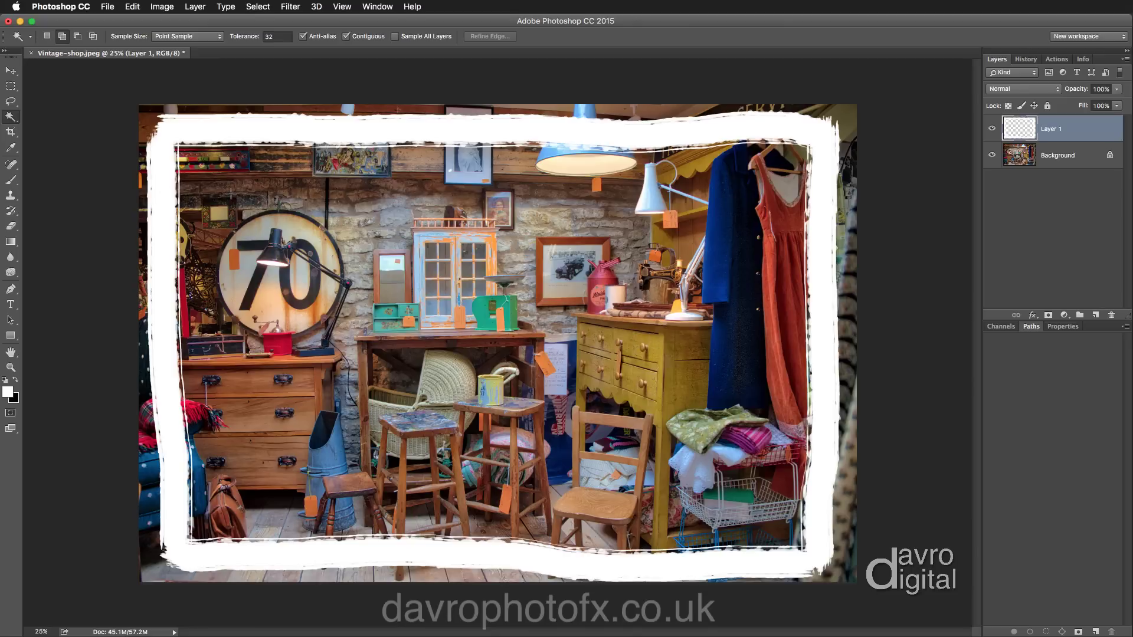
click(231, 194)
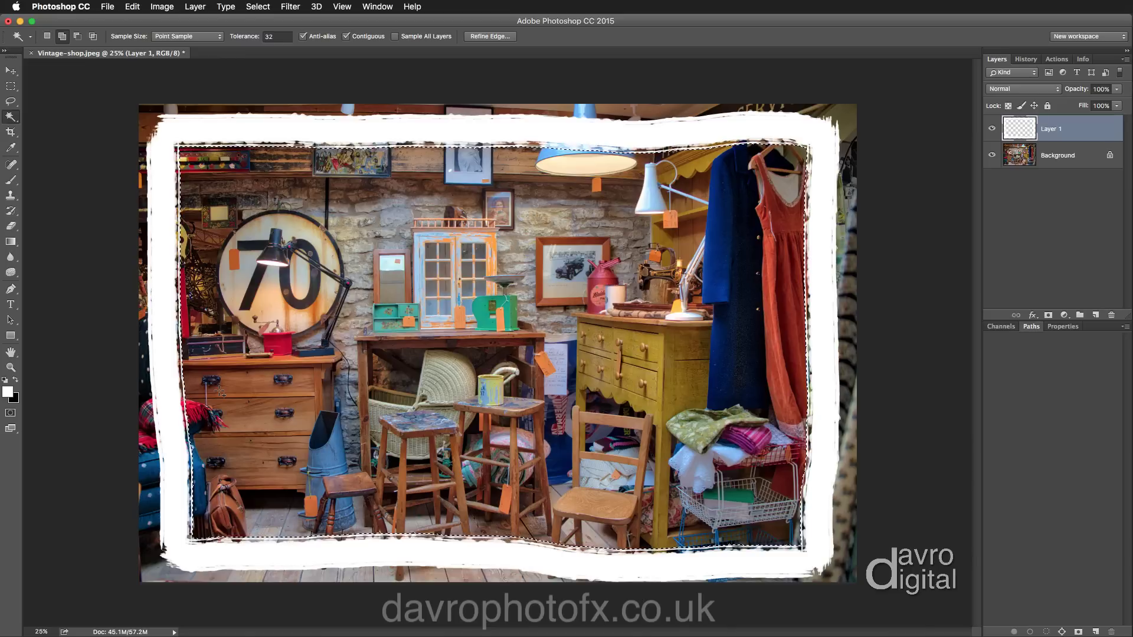
key(alt)
key(alt+BackSpace)
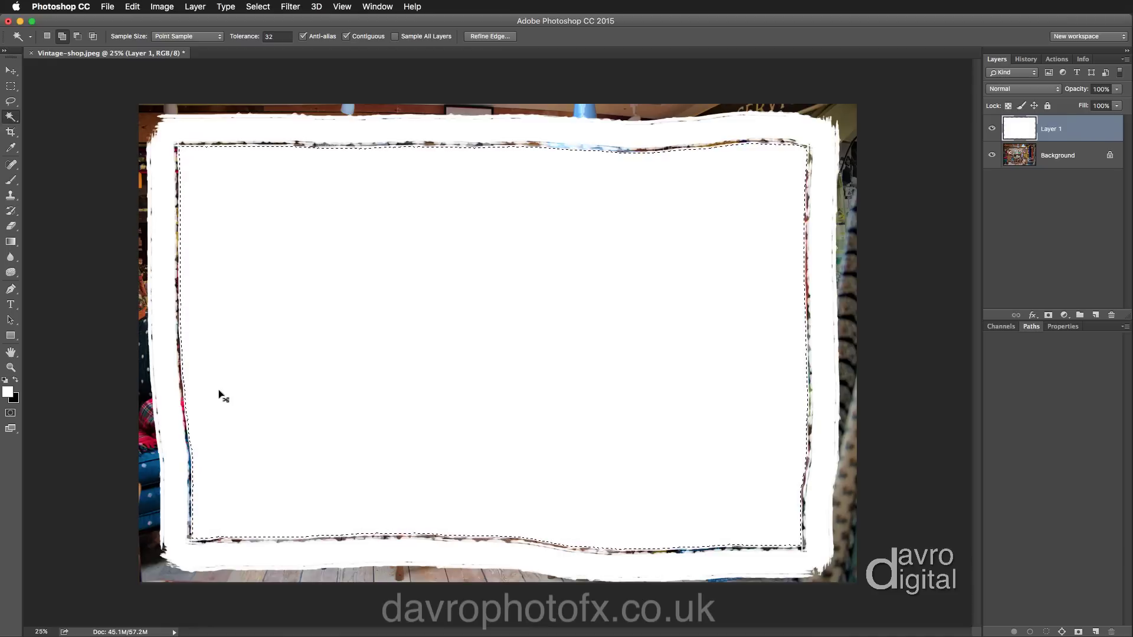
key(super+d)
Load Layer 1's white shape as a selection and convert it to a Work Path in the Paths panel.
super+click(1016, 125)
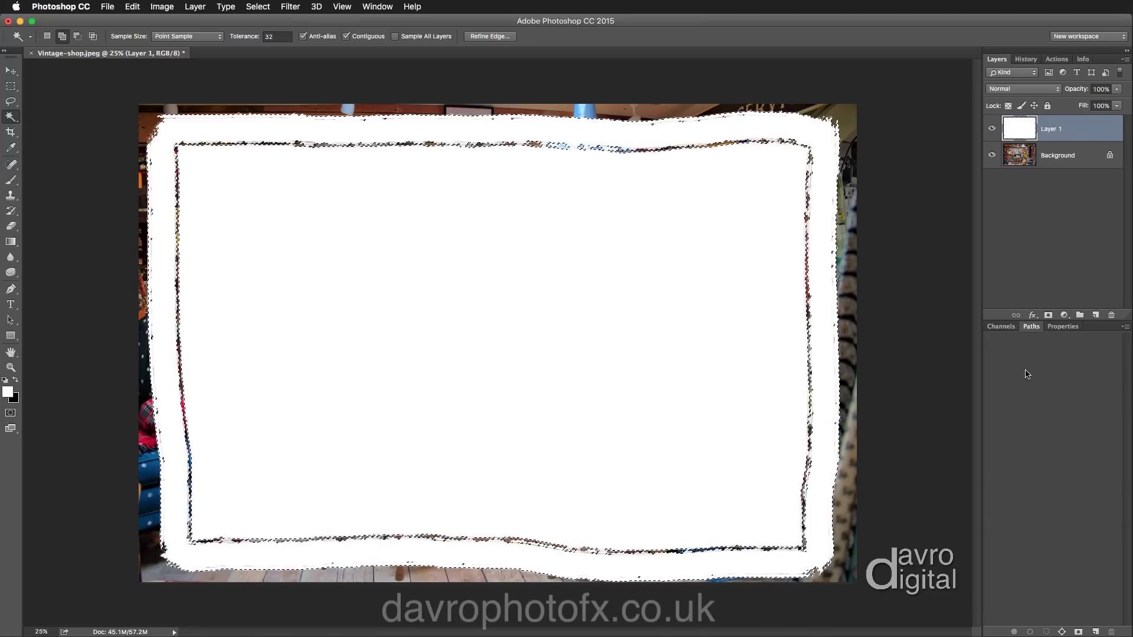
click(373, 5)
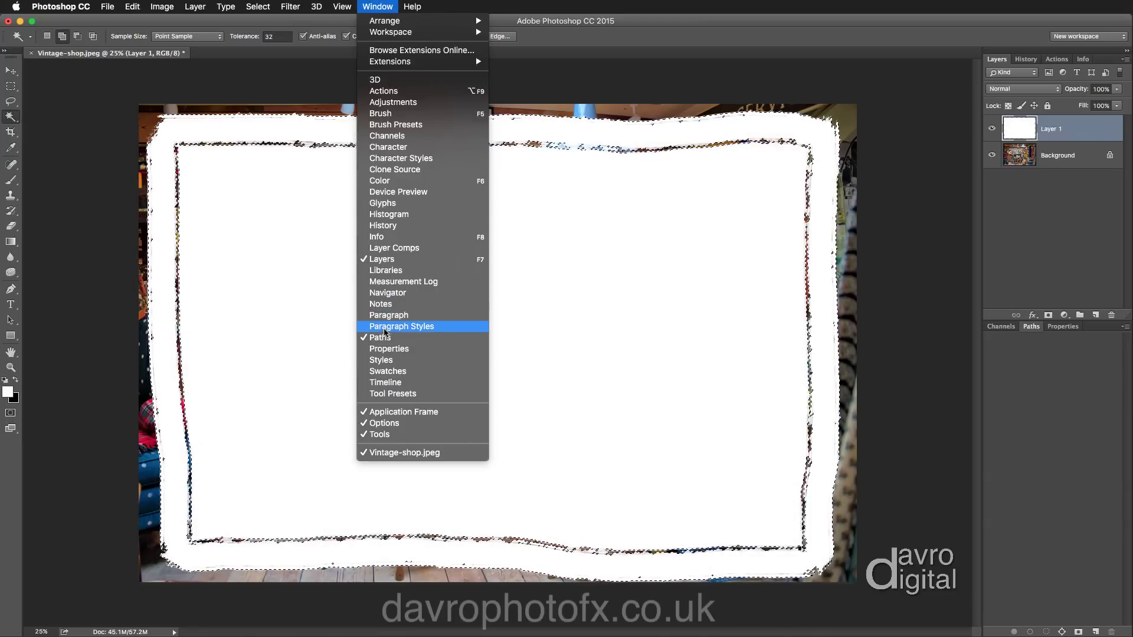
click(1027, 382)
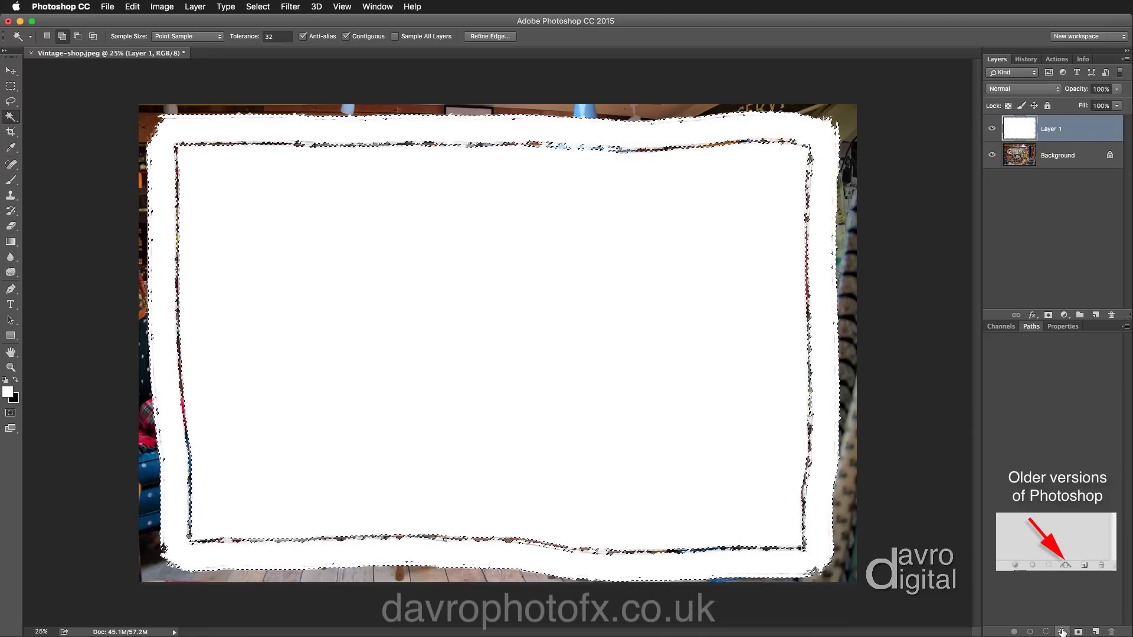
click(1061, 631)
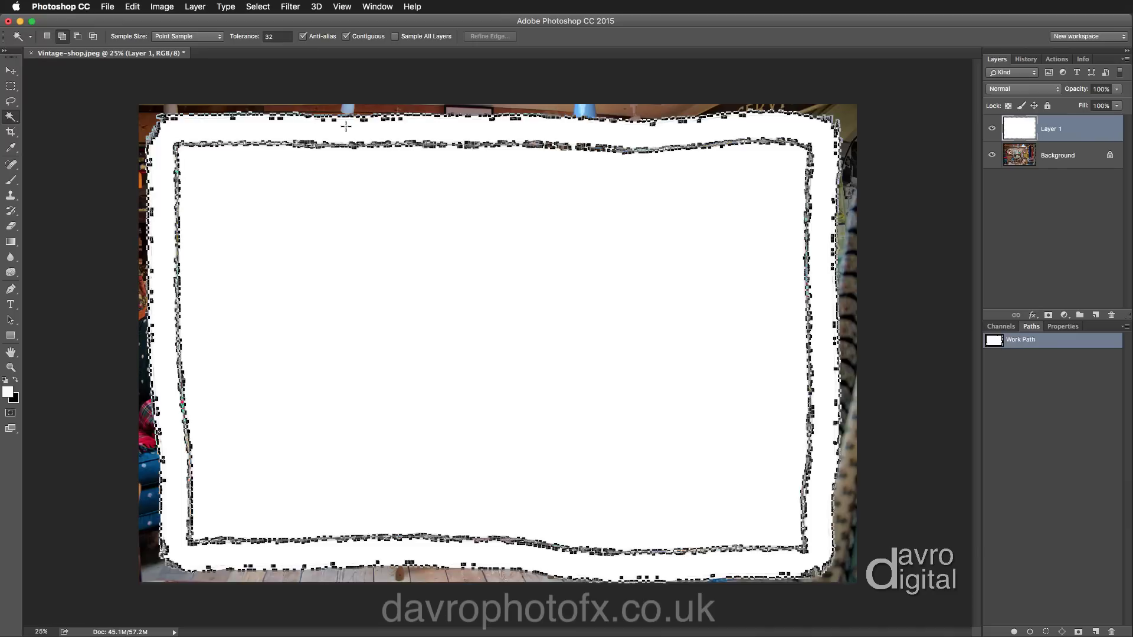
click(132, 6)
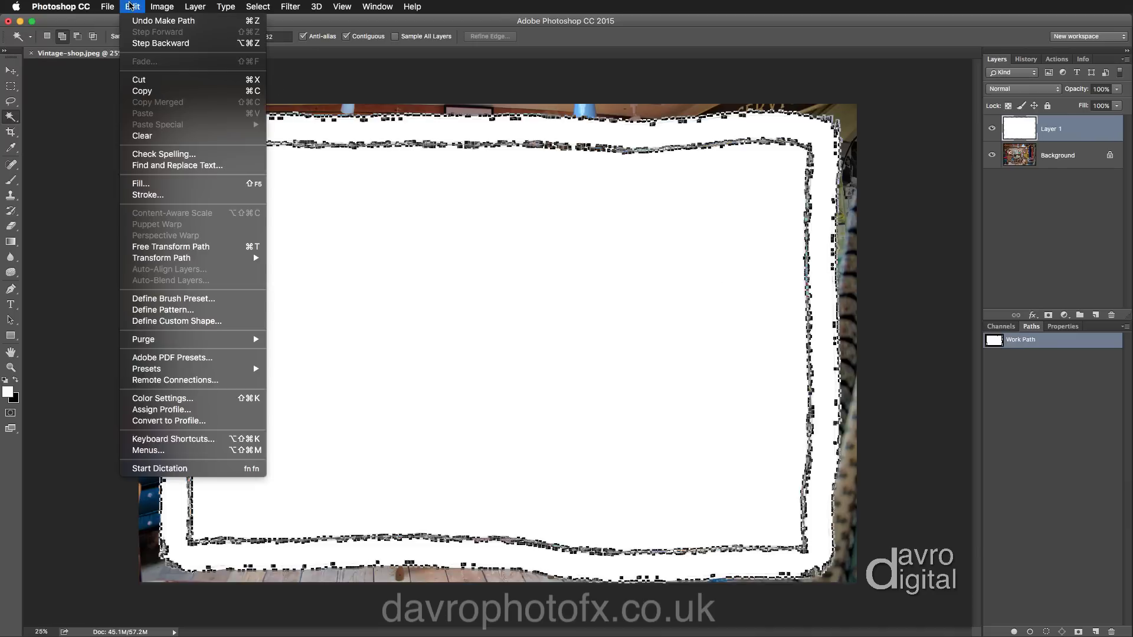
Define the frame path as custom shape 'Shape 21', then deselect and delete Layer 1.
click(163, 322)
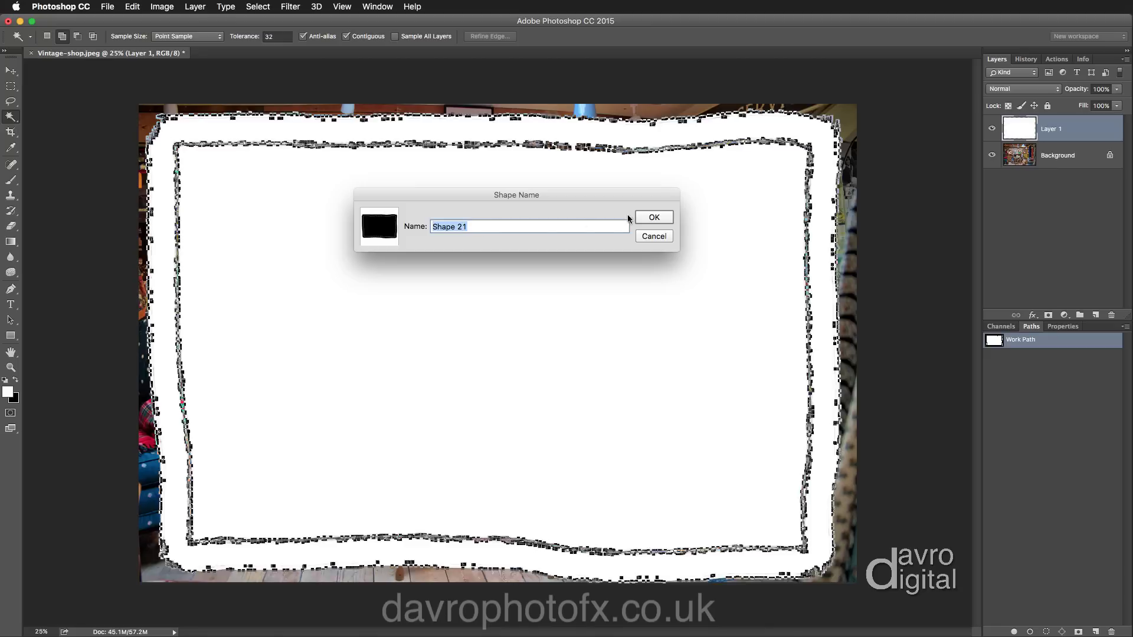
click(654, 218)
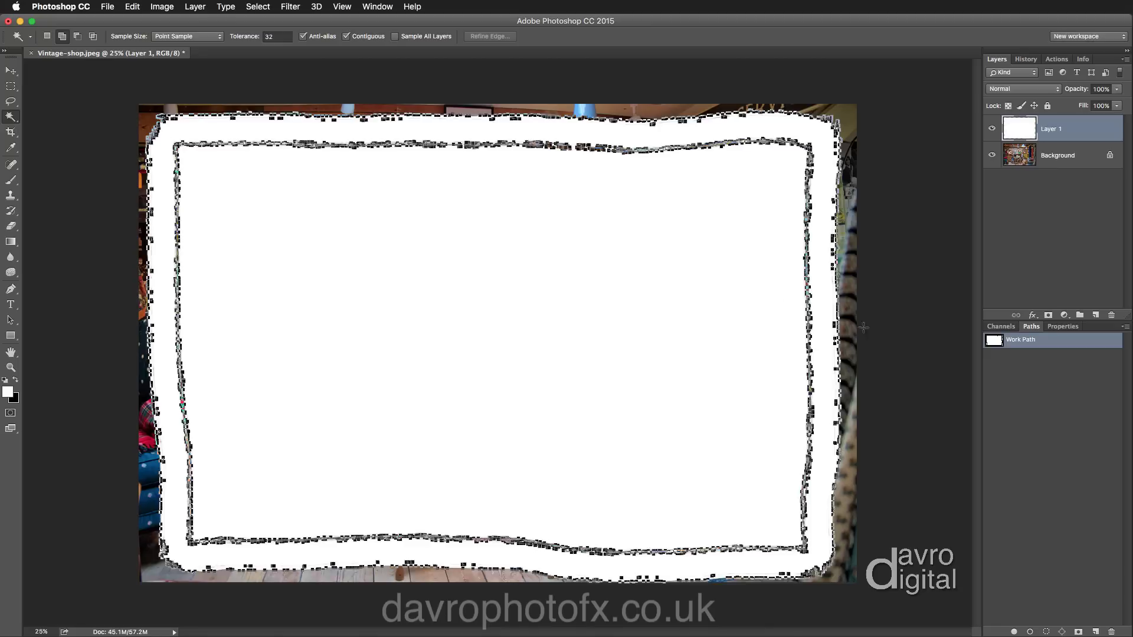
key(ctrl+d)
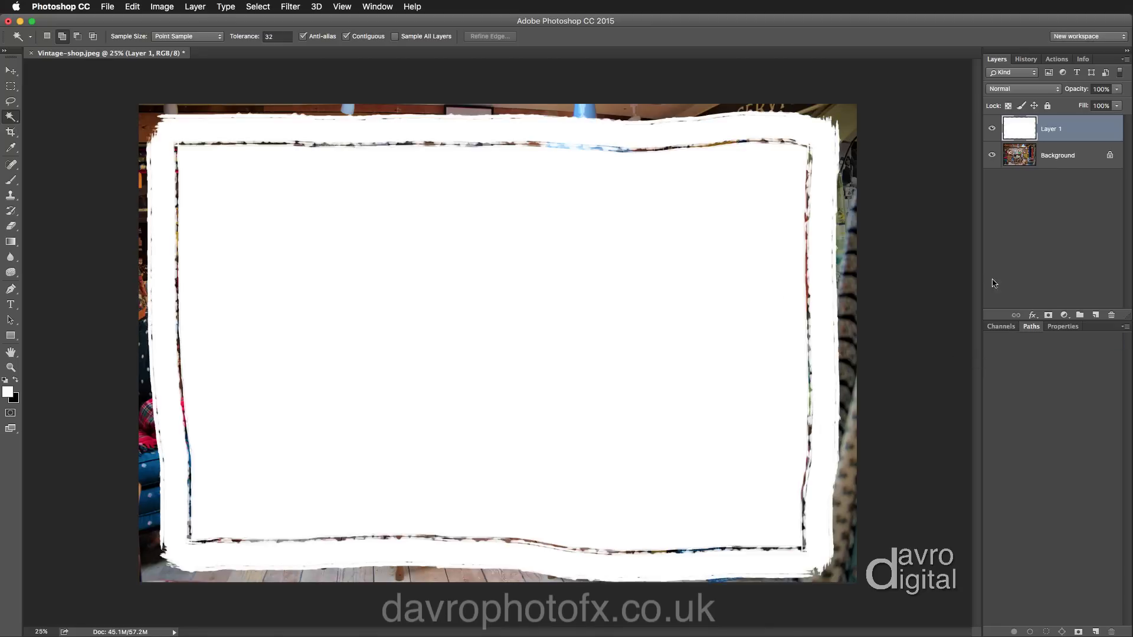
key(Delete)
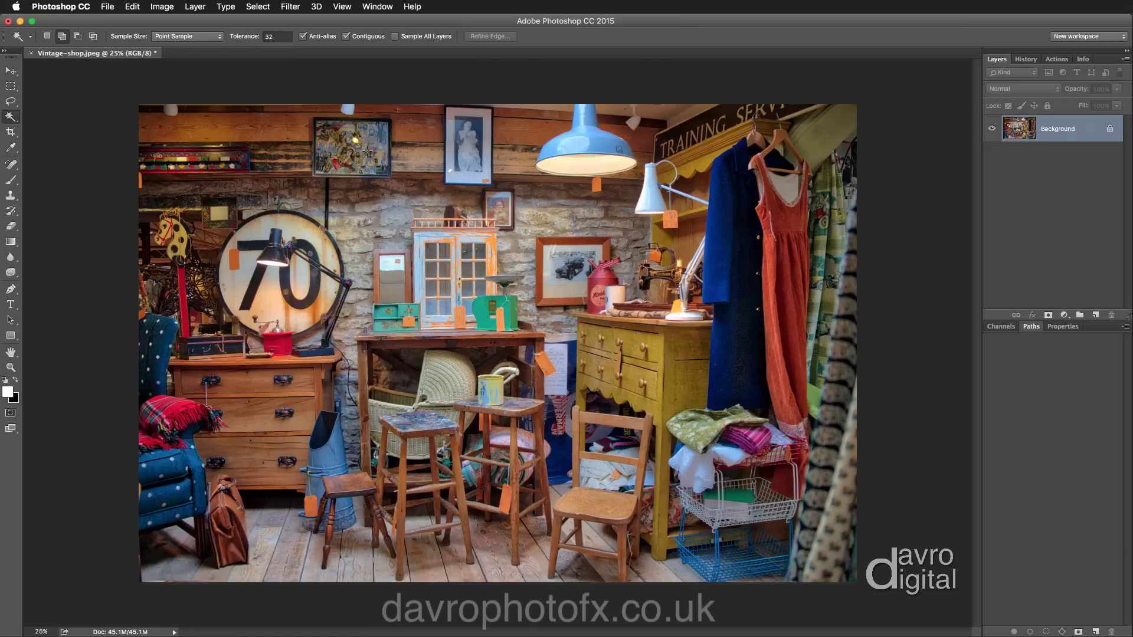
Duplicate the photo to Layer 1, give it a Hide All vector mask, and hide the Background.
key(super+j)
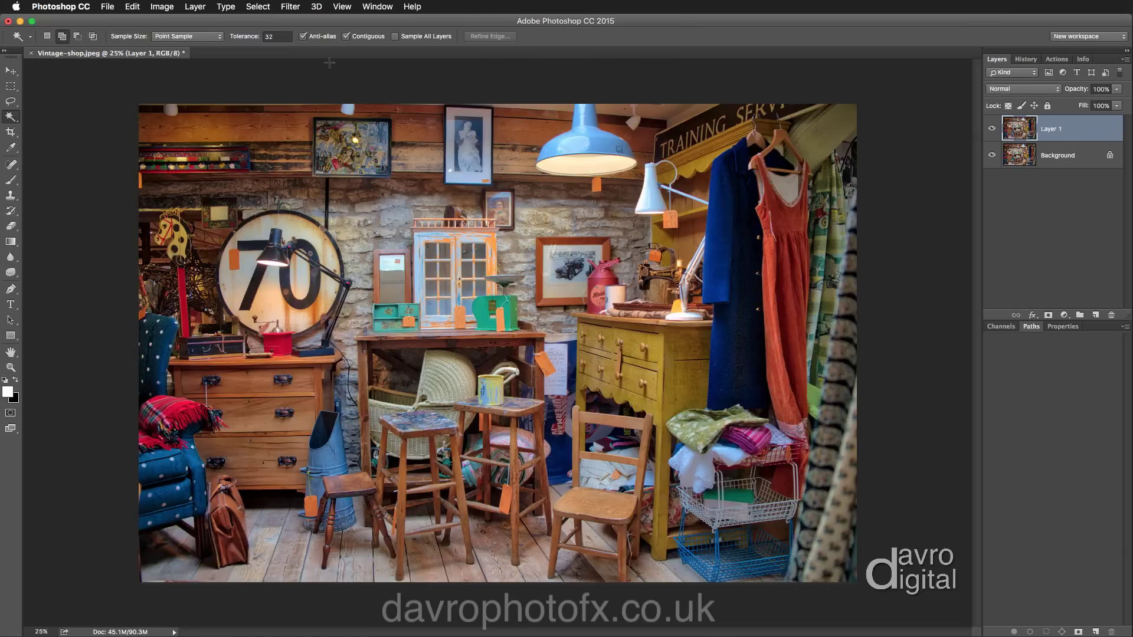
click(197, 8)
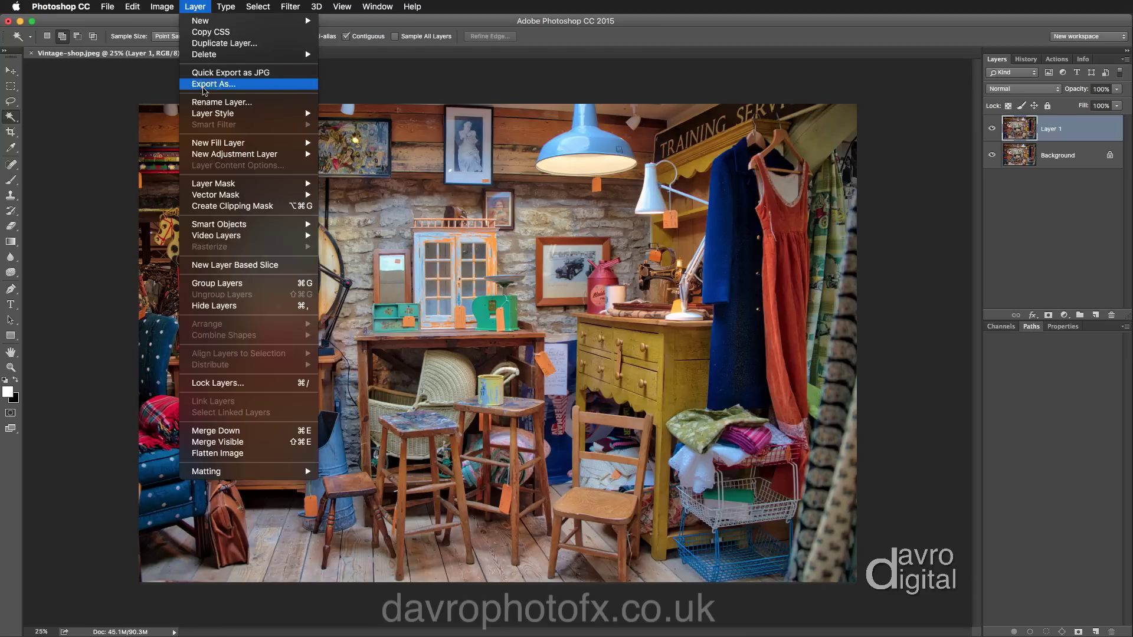
mouse_move(207, 199)
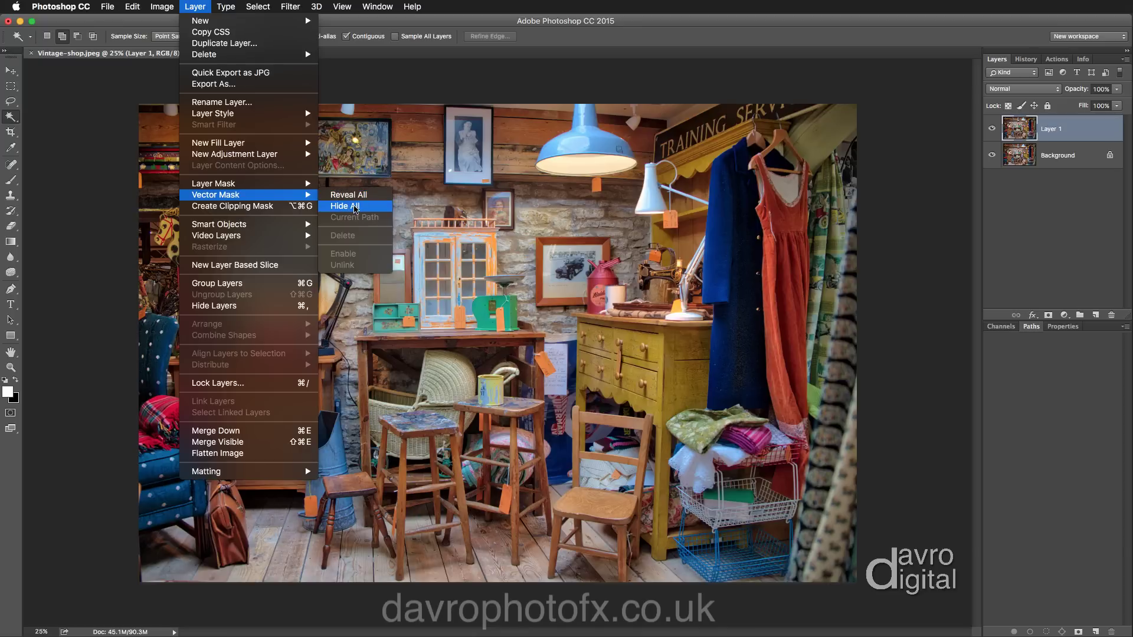
click(355, 206)
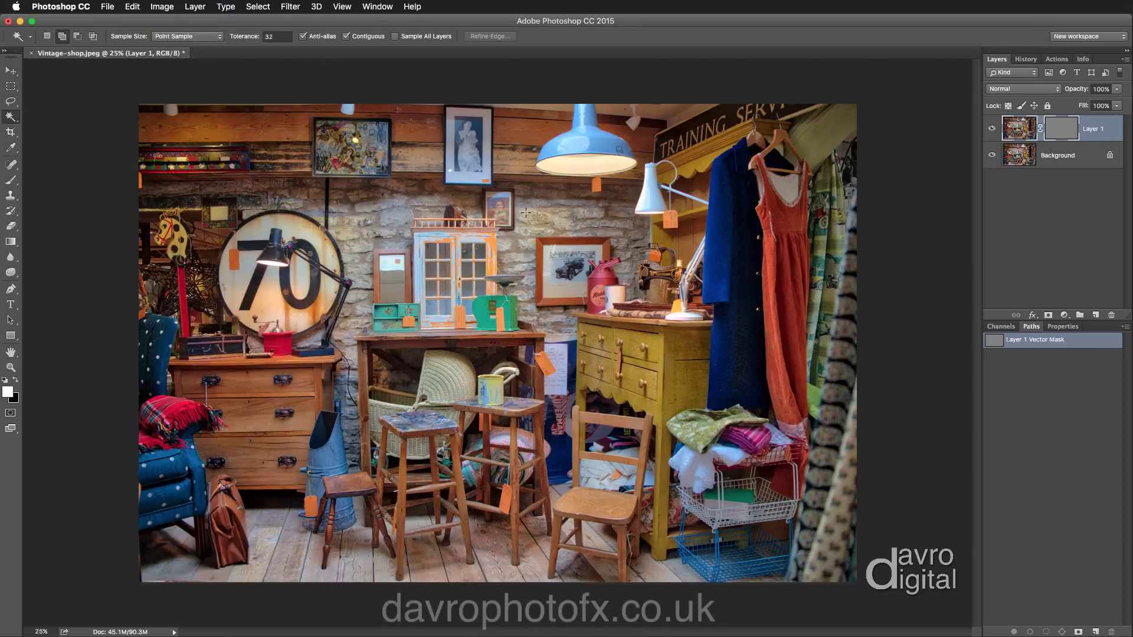
click(993, 156)
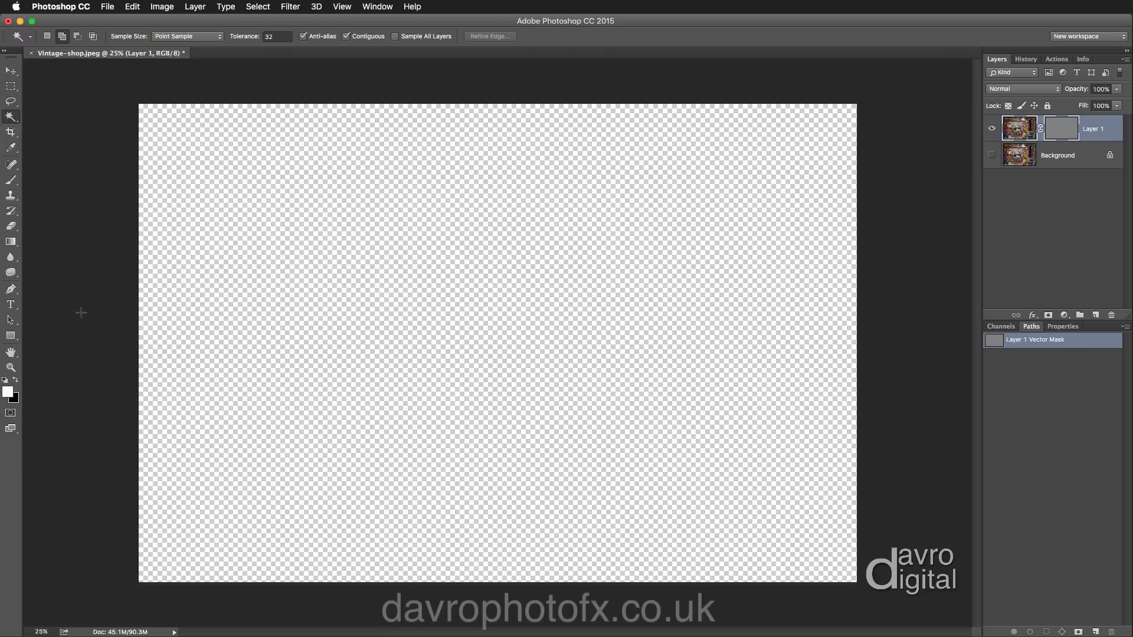
Activate the Custom Shape Tool and pick the rough brush-stroke frame from the Shape picker.
click(11, 337)
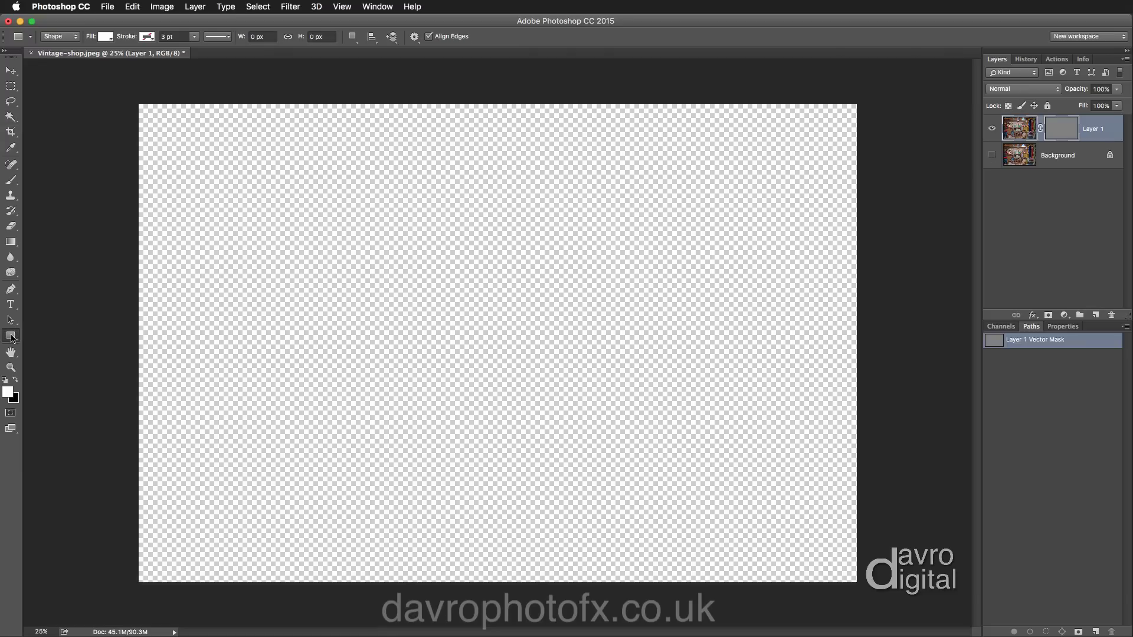
click(11, 336)
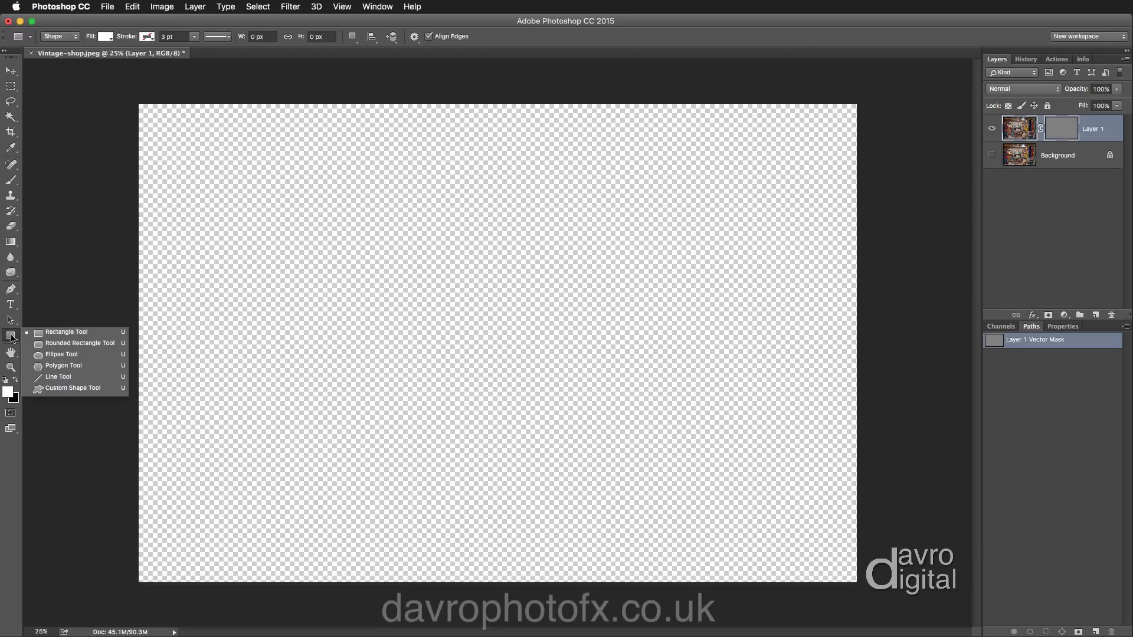
click(63, 388)
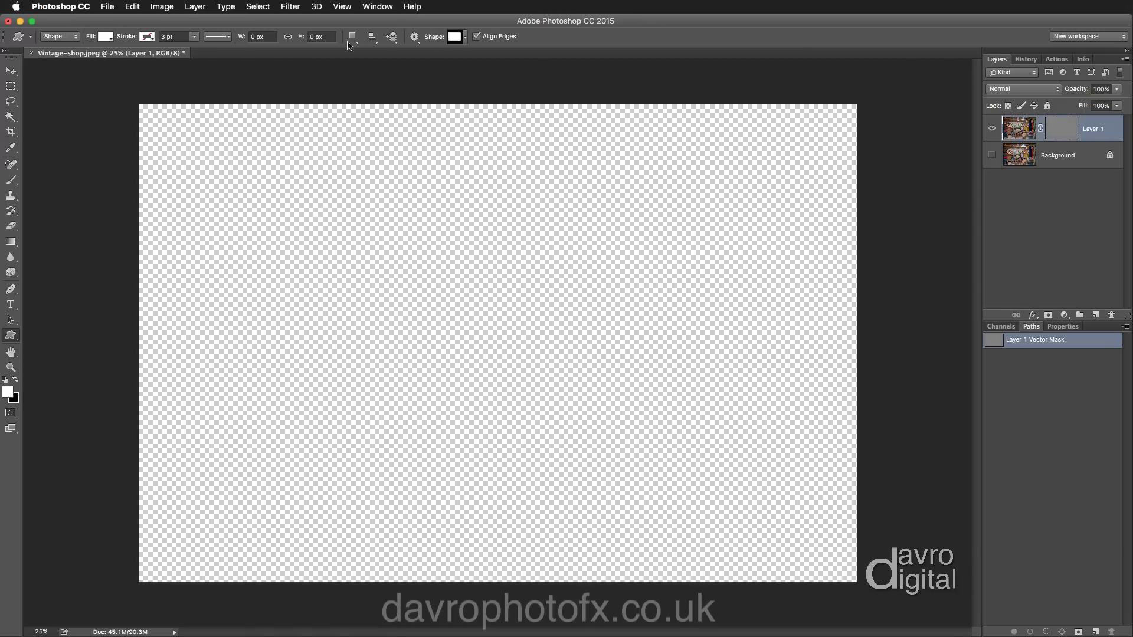
click(465, 38)
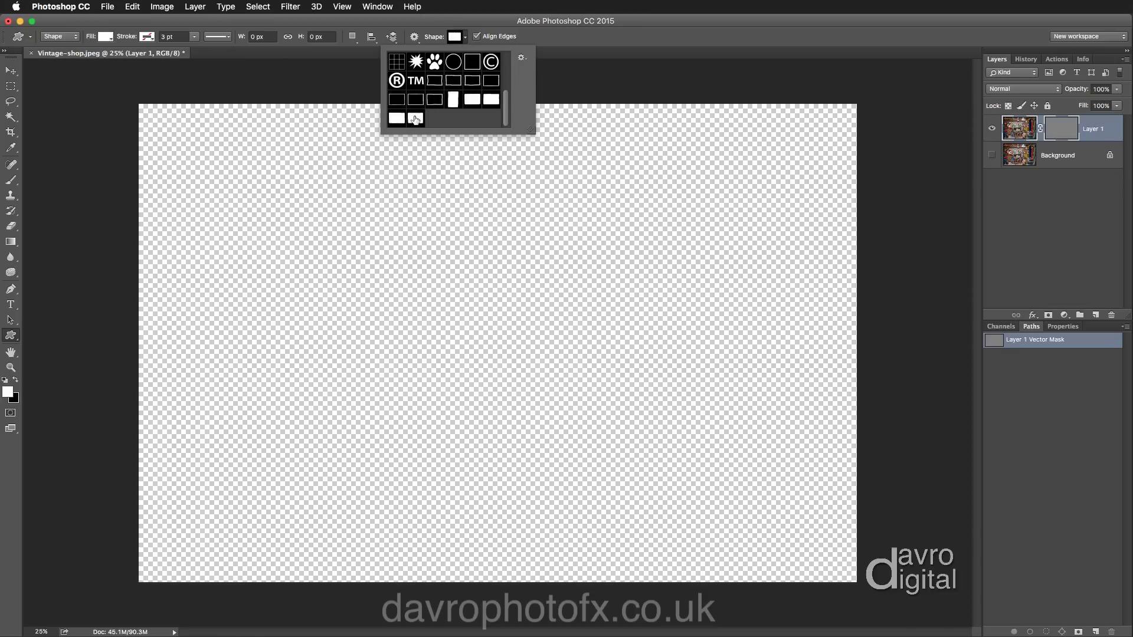
click(415, 119)
click(416, 119)
right_click(416, 118)
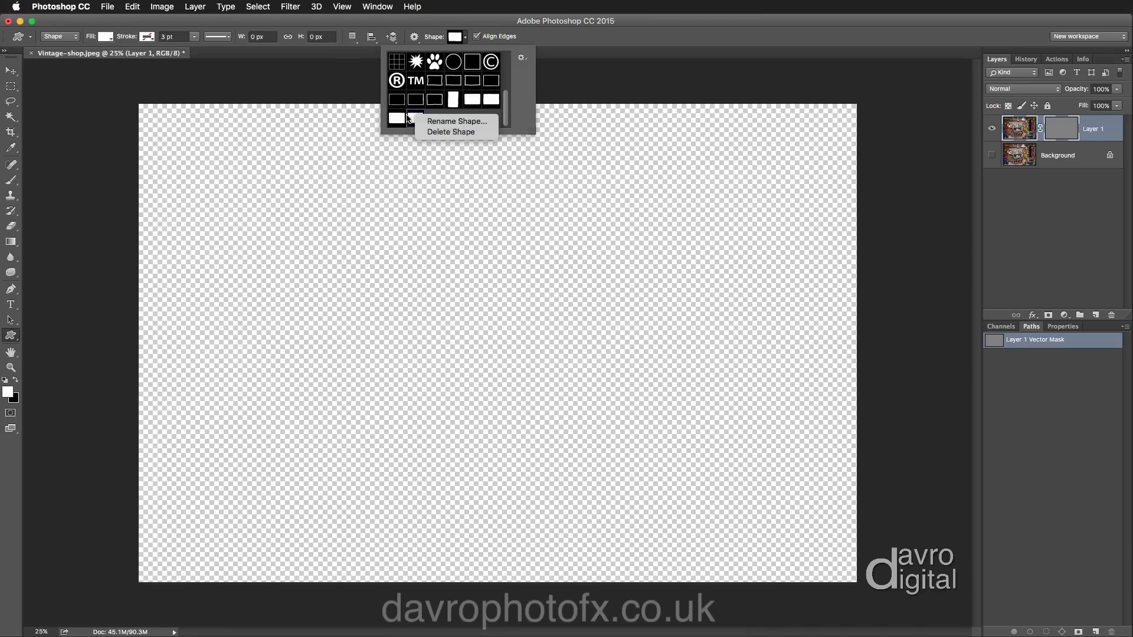
click(409, 118)
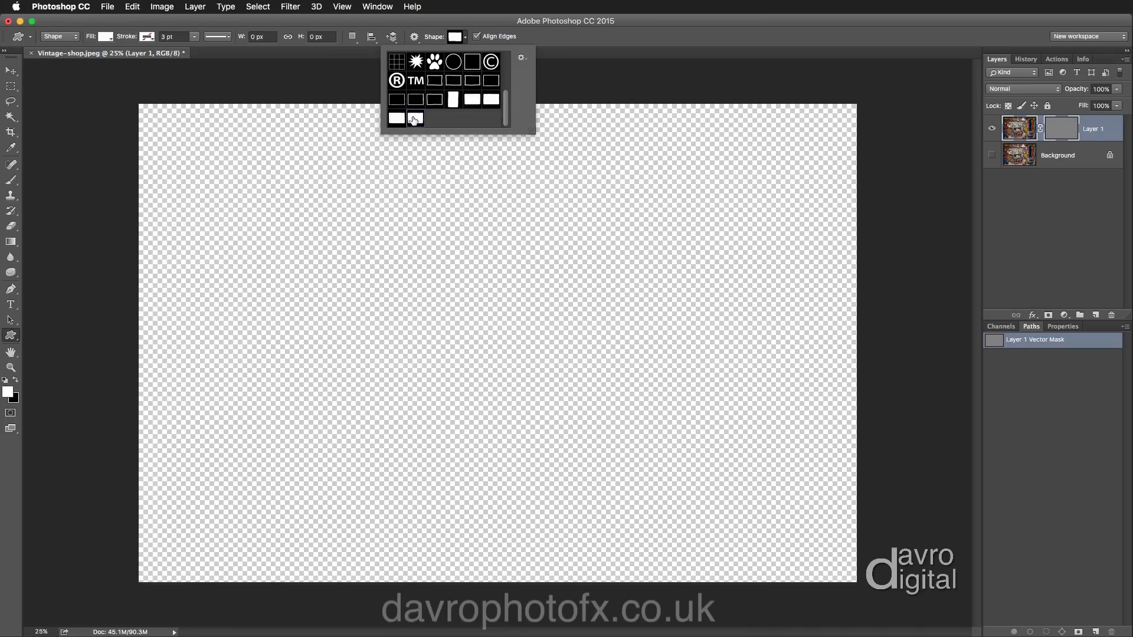
click(359, 90)
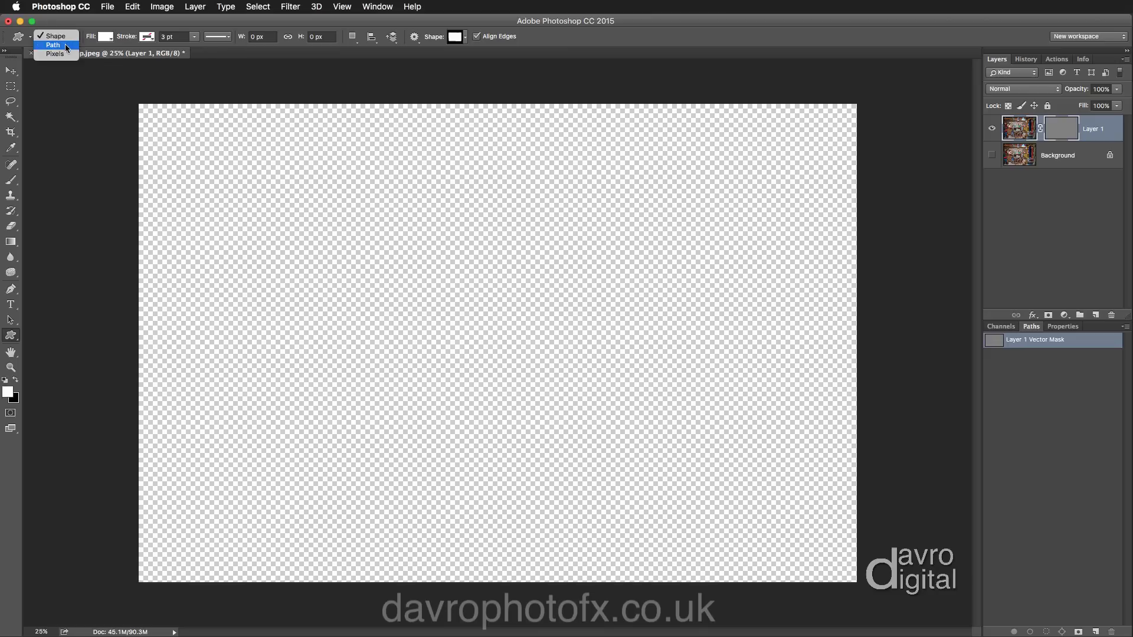
In Path mode, drag the frame shape across the whole canvas, then load Layer 1's mask as a selection.
click(65, 43)
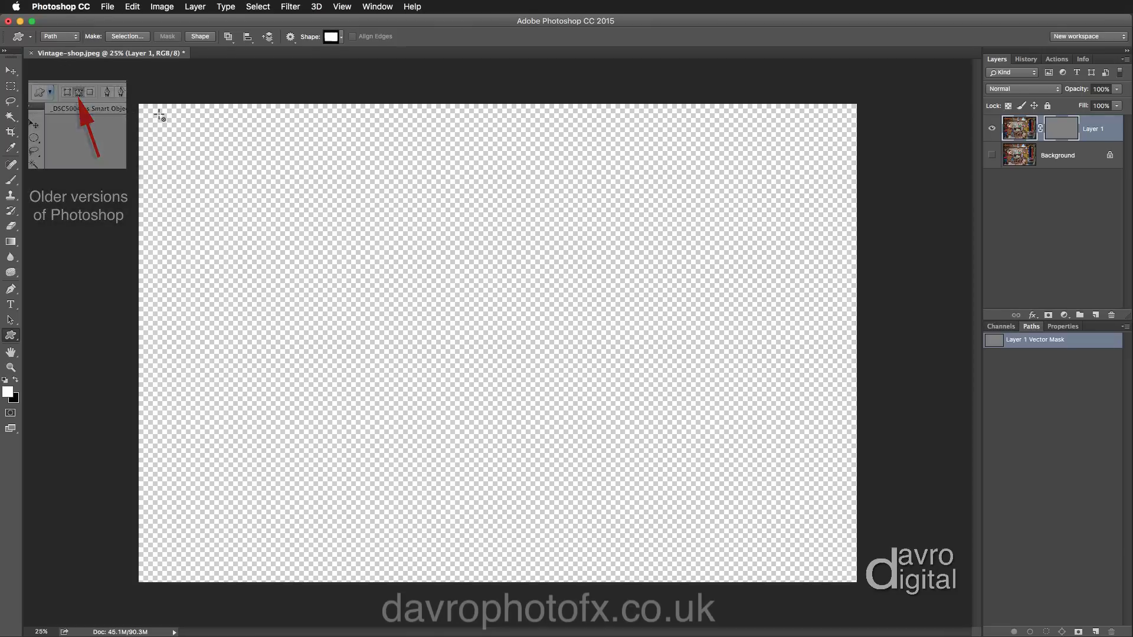
drag(151, 112, 850, 579)
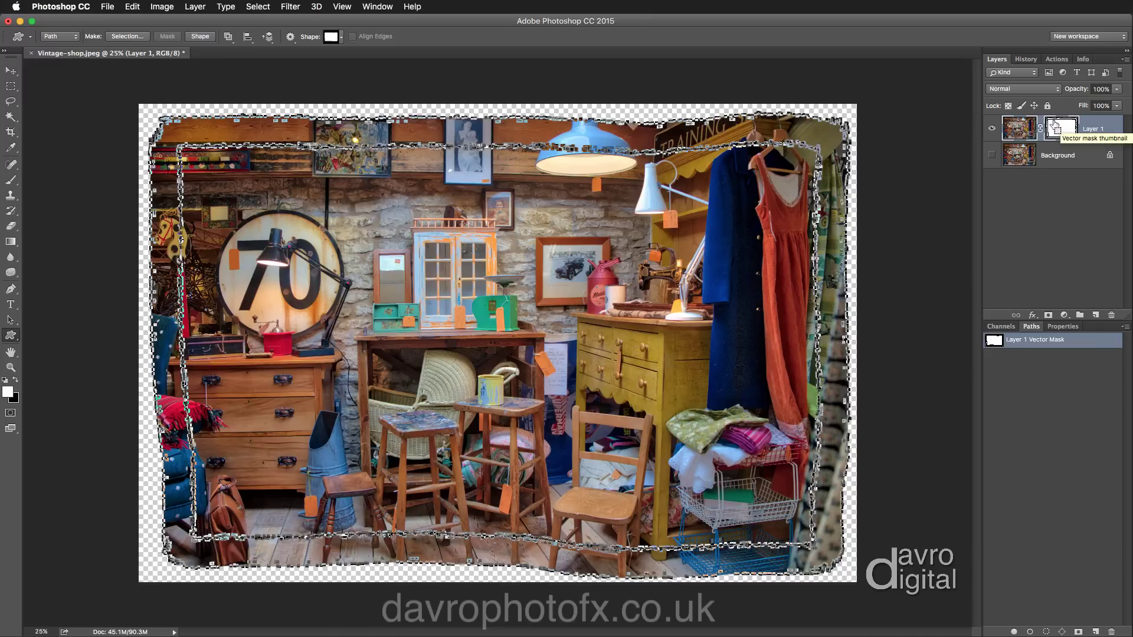
super+click(1055, 125)
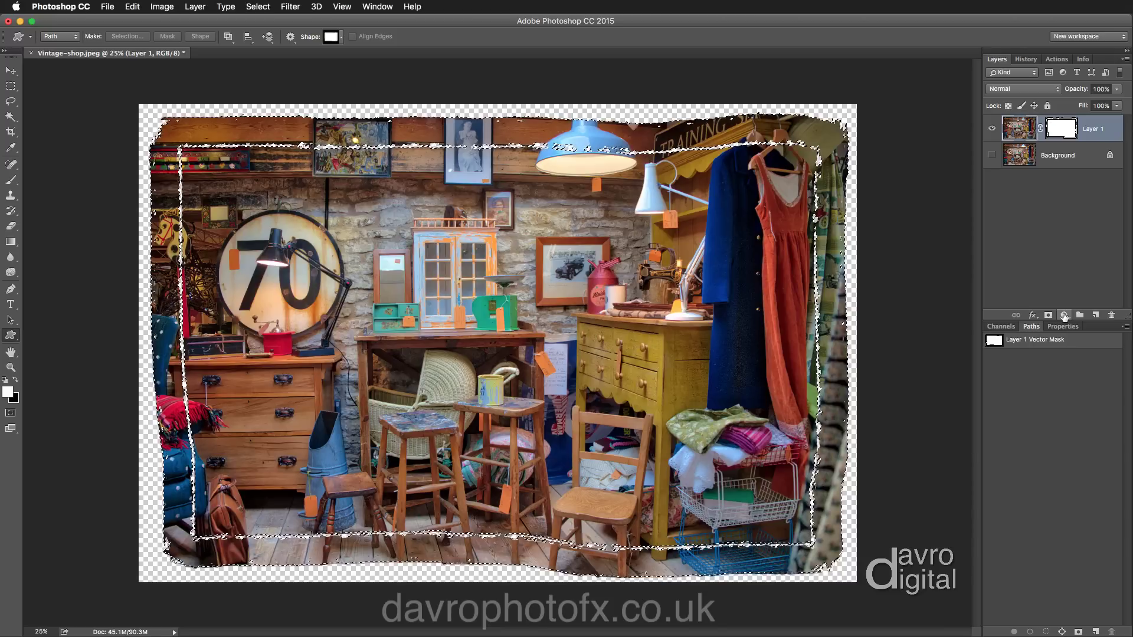
Add a white Solid Color fill layer from the frame selection and make the Background visible again.
click(1064, 315)
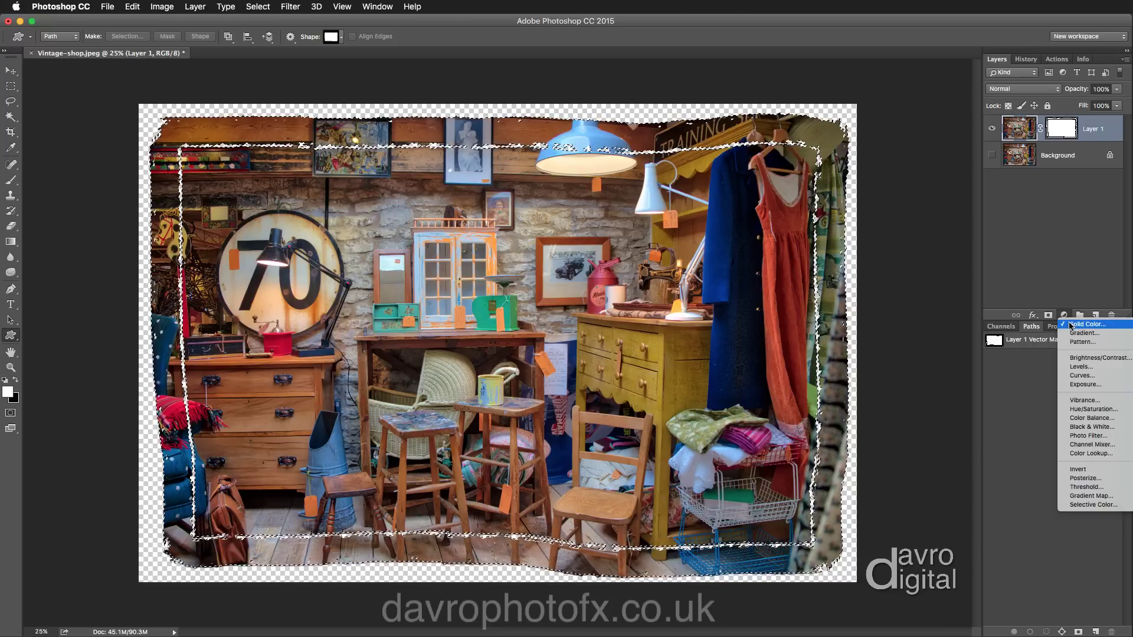
click(1071, 325)
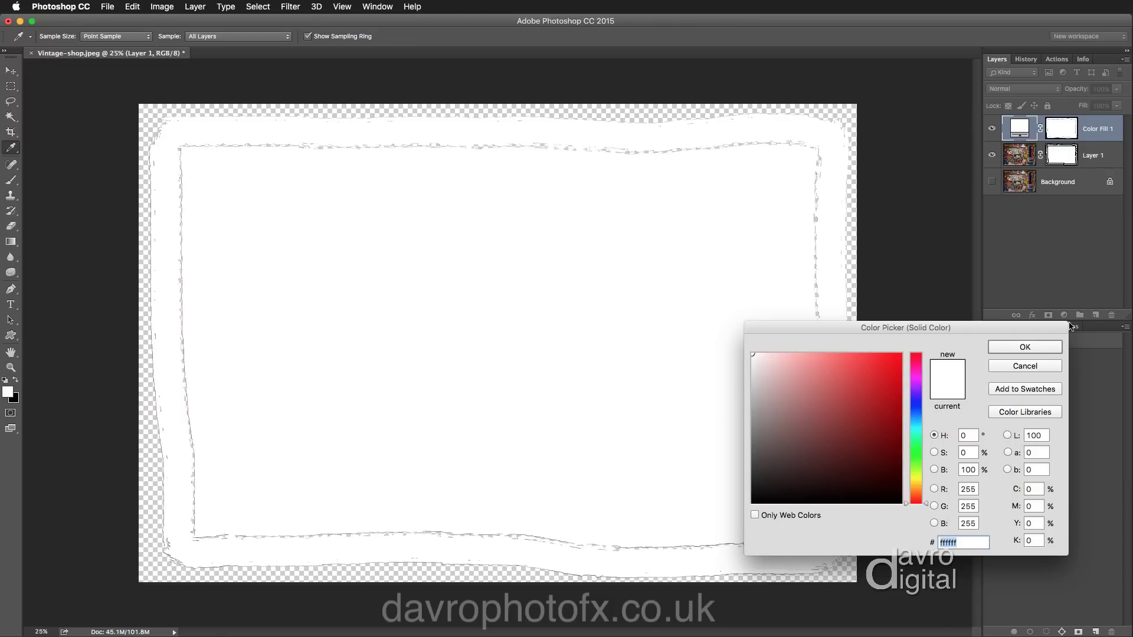
click(1043, 349)
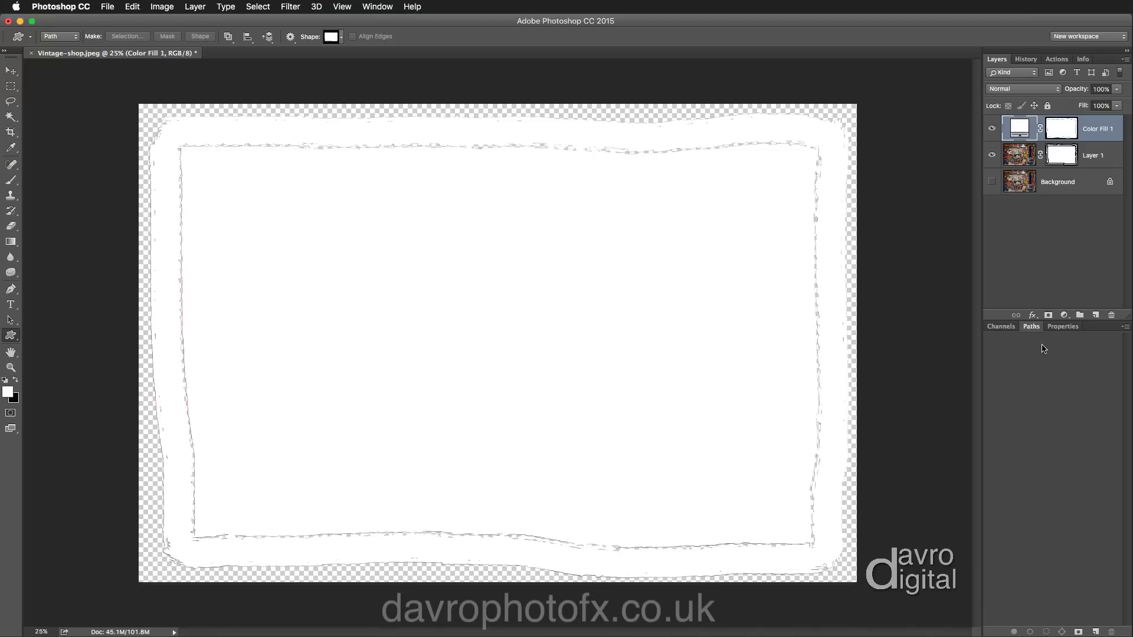
click(992, 183)
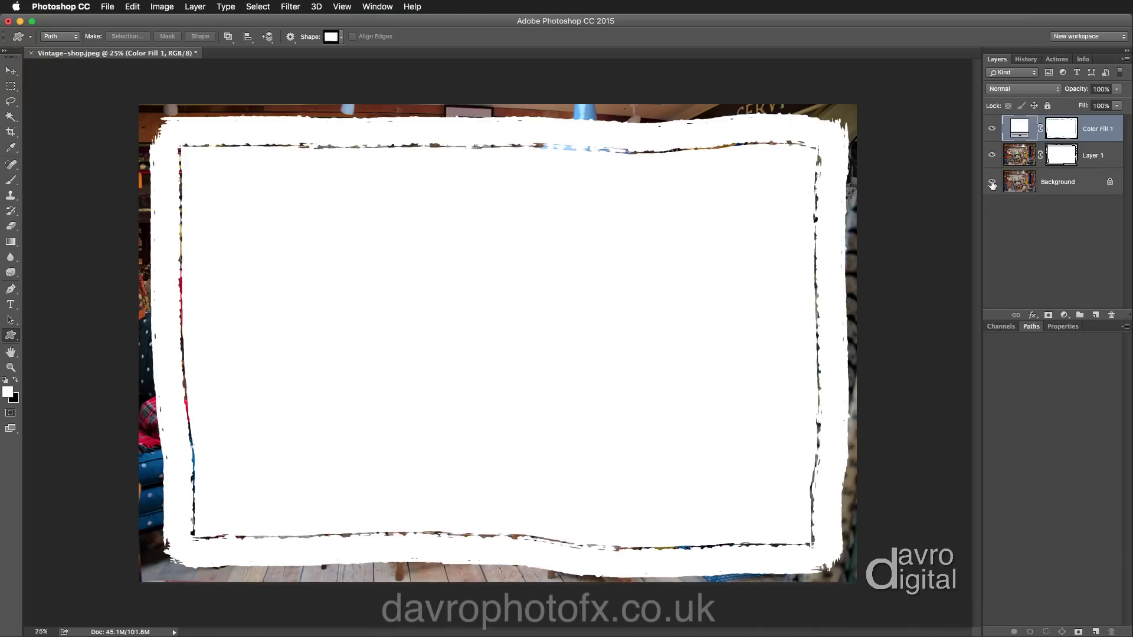
Delete Layer 1 and invert Color Fill 1's mask so the photo shows inside the white border.
click(1092, 156)
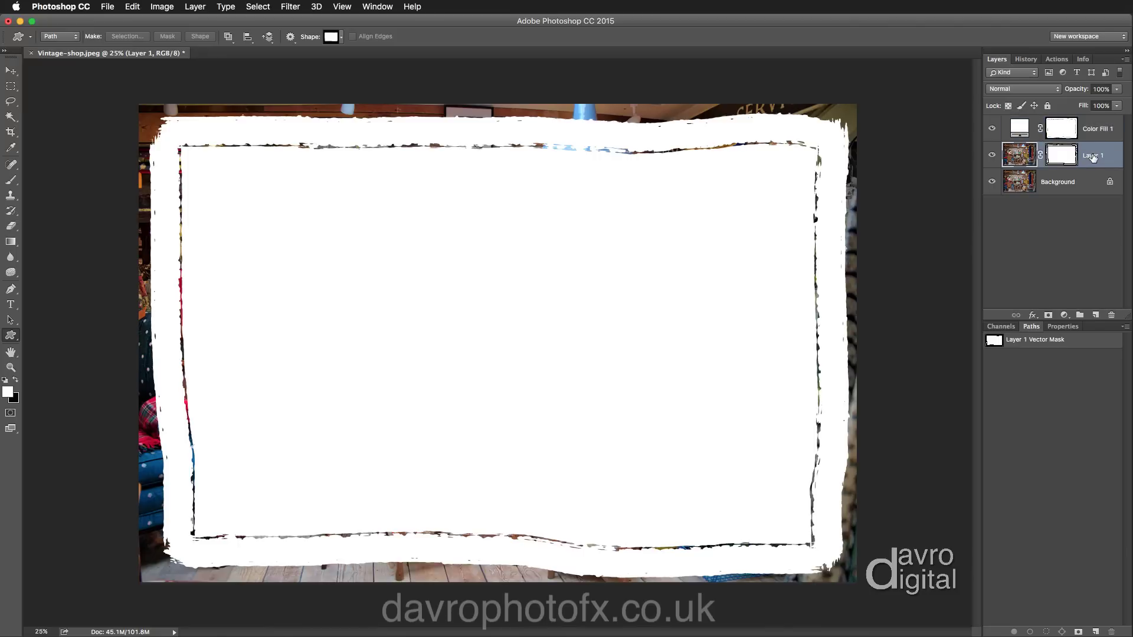
key(Delete)
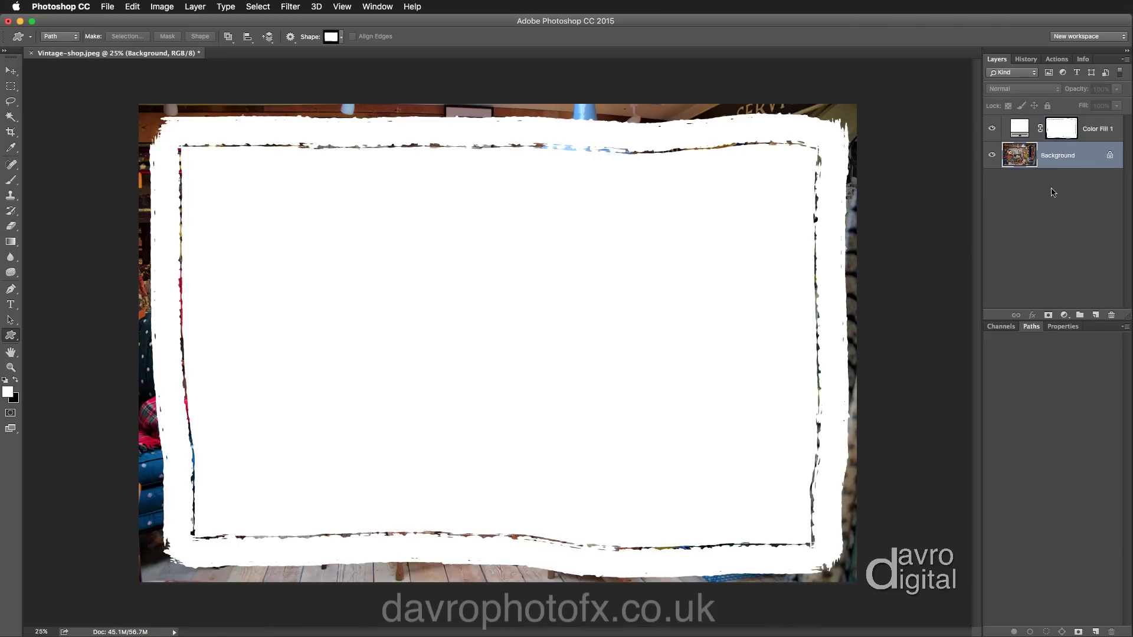
click(1062, 127)
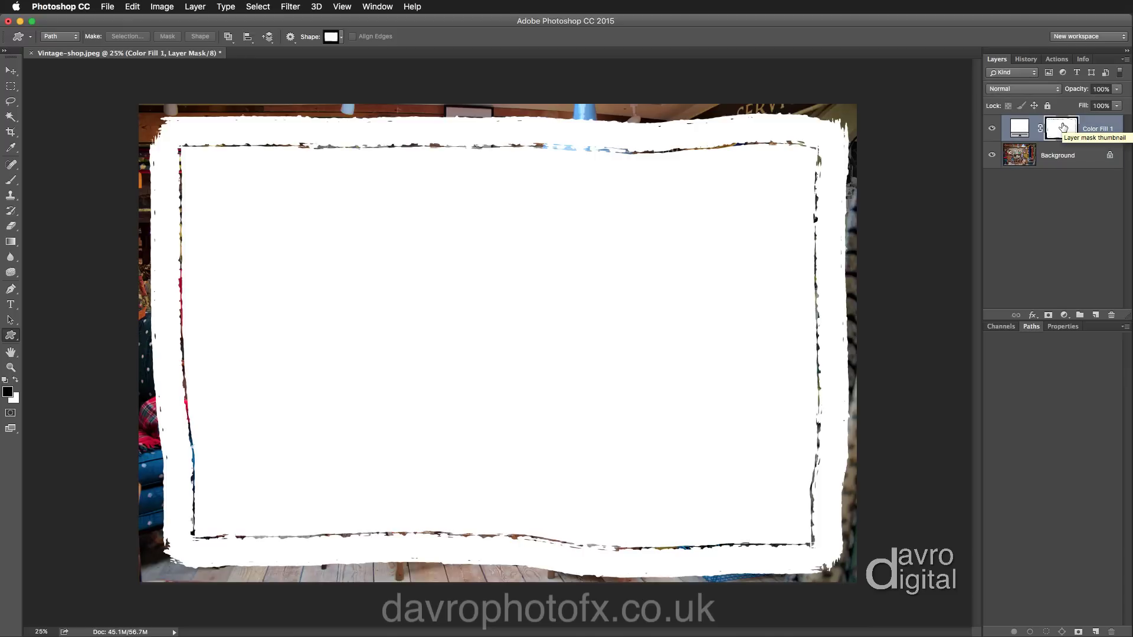
key(super+i)
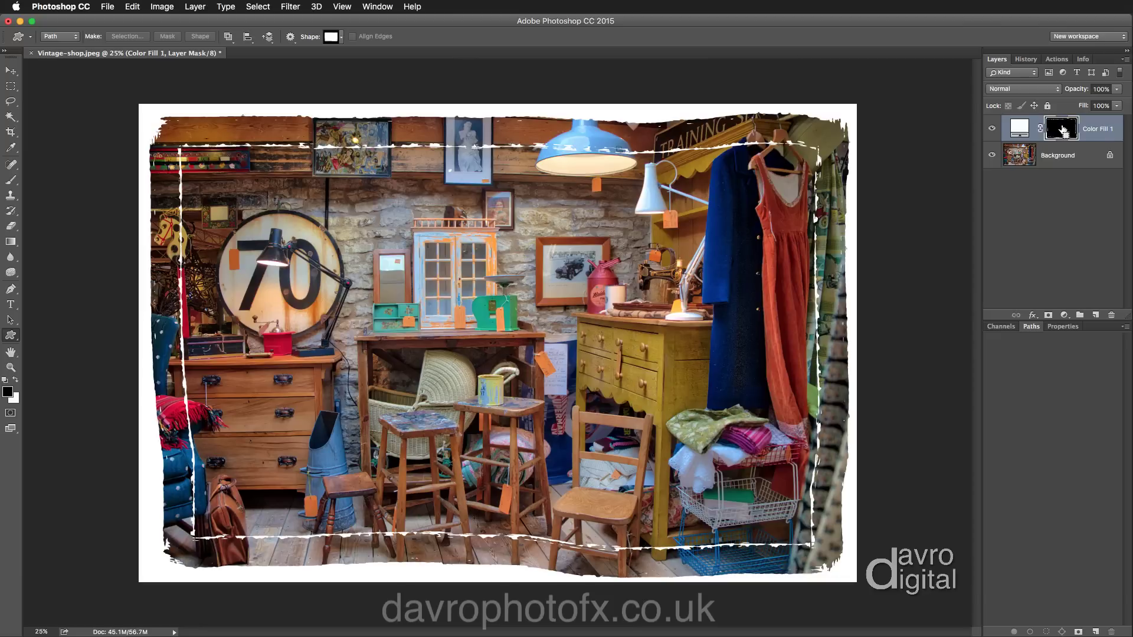
key(super+t)
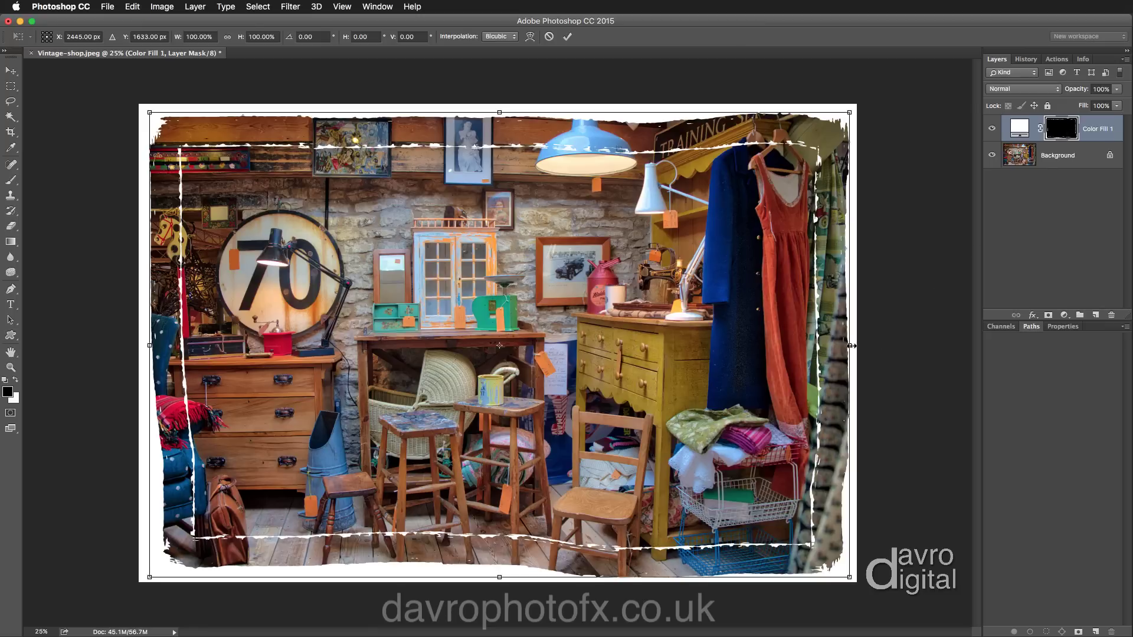
Flip the border mask horizontally, stretch it slightly taller, and widen it to the canvas edges.
mouse_move(851, 346)
mouse_down()
mouse_move(829, 334)
mouse_move(688, 338)
mouse_move(804, 339)
mouse_move(806, 358)
mouse_move(836, 355)
mouse_move(808, 360)
mouse_move(849, 347)
mouse_up()
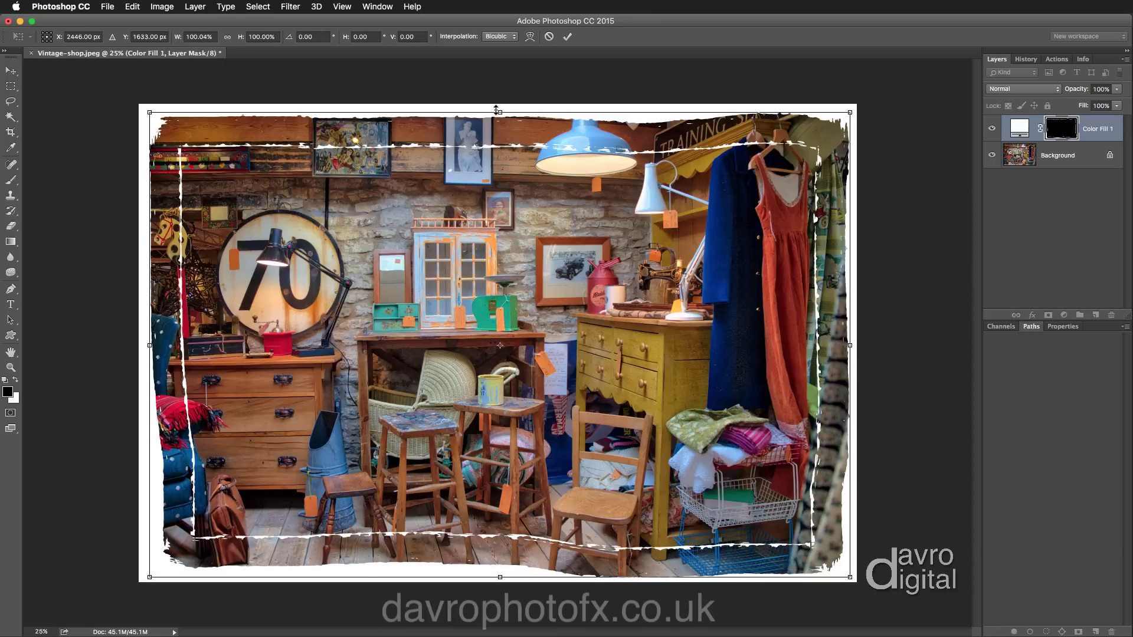
drag(498, 109, 498, 105)
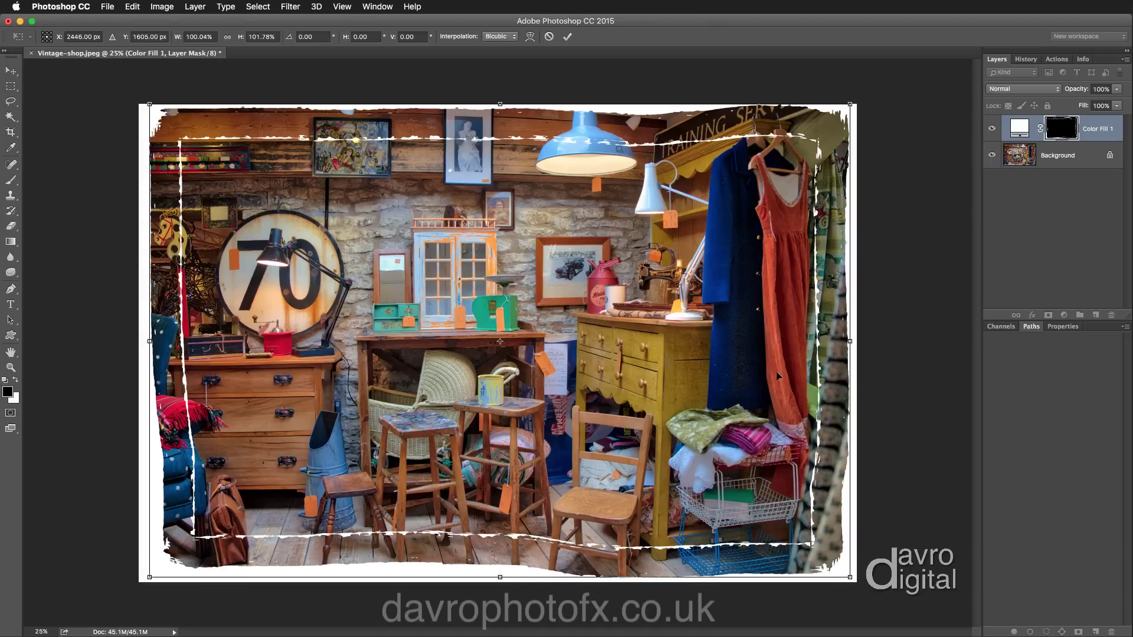
drag(848, 338, 296, 341)
drag(146, 341, 831, 381)
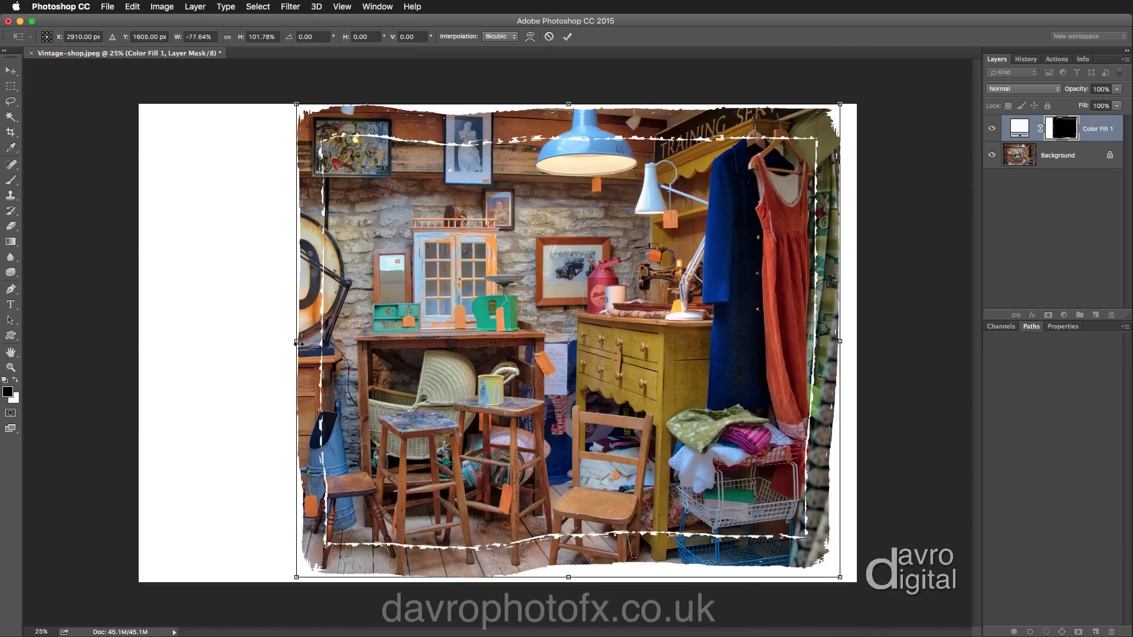
drag(298, 344, 147, 349)
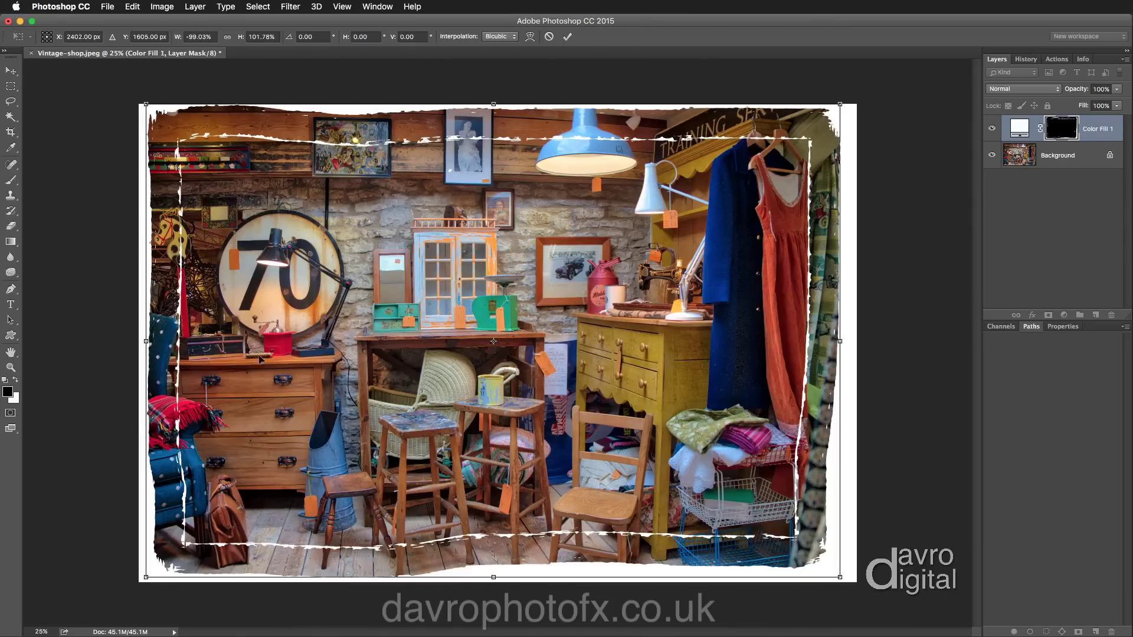
key(Return)
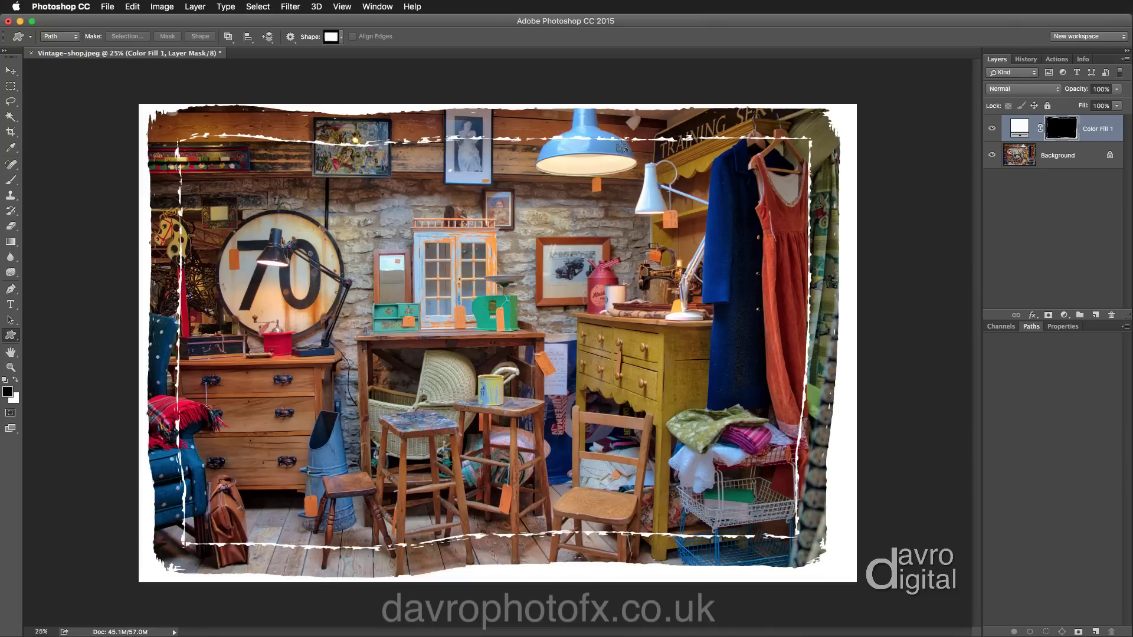
Switch to the Brush tool with a soft round tip.
key(b)
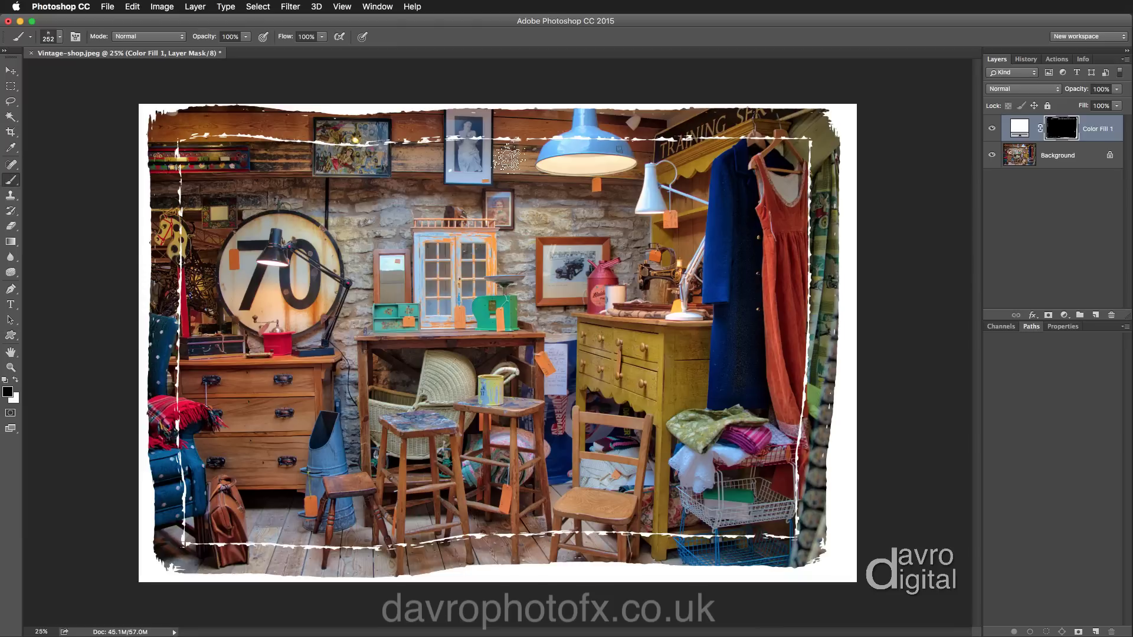
right_click(505, 161)
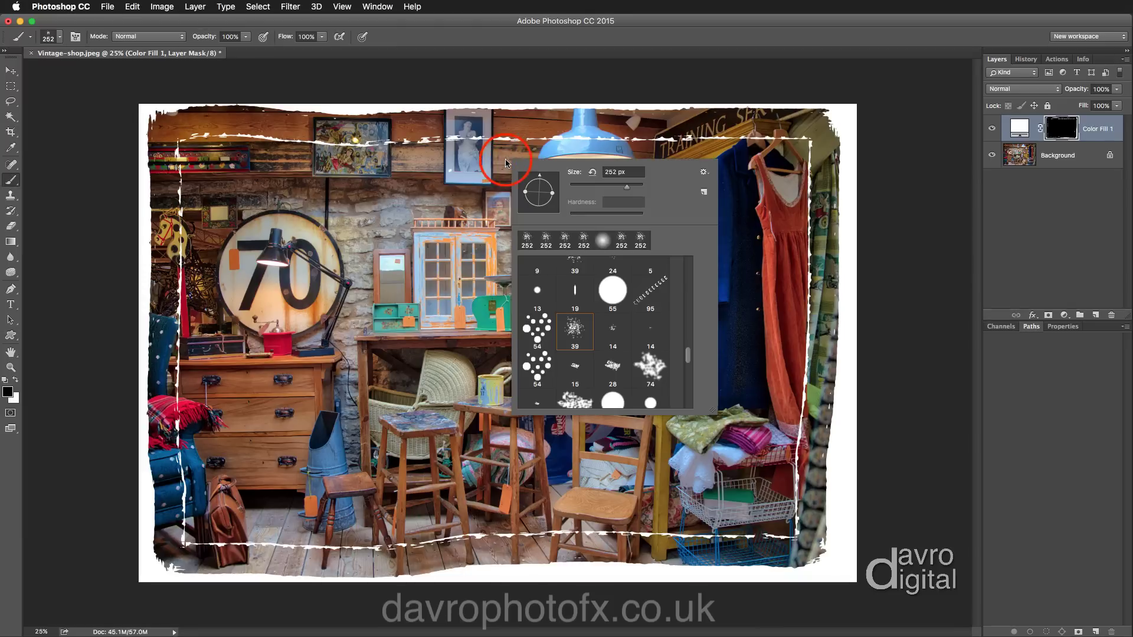
drag(688, 357, 688, 265)
click(535, 276)
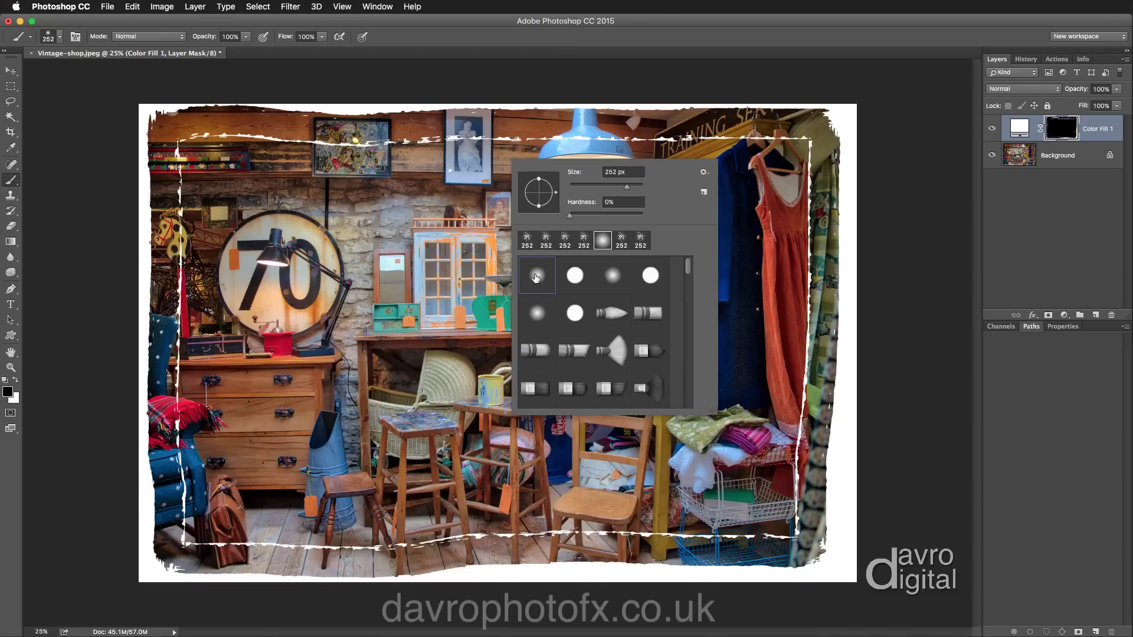
click(425, 234)
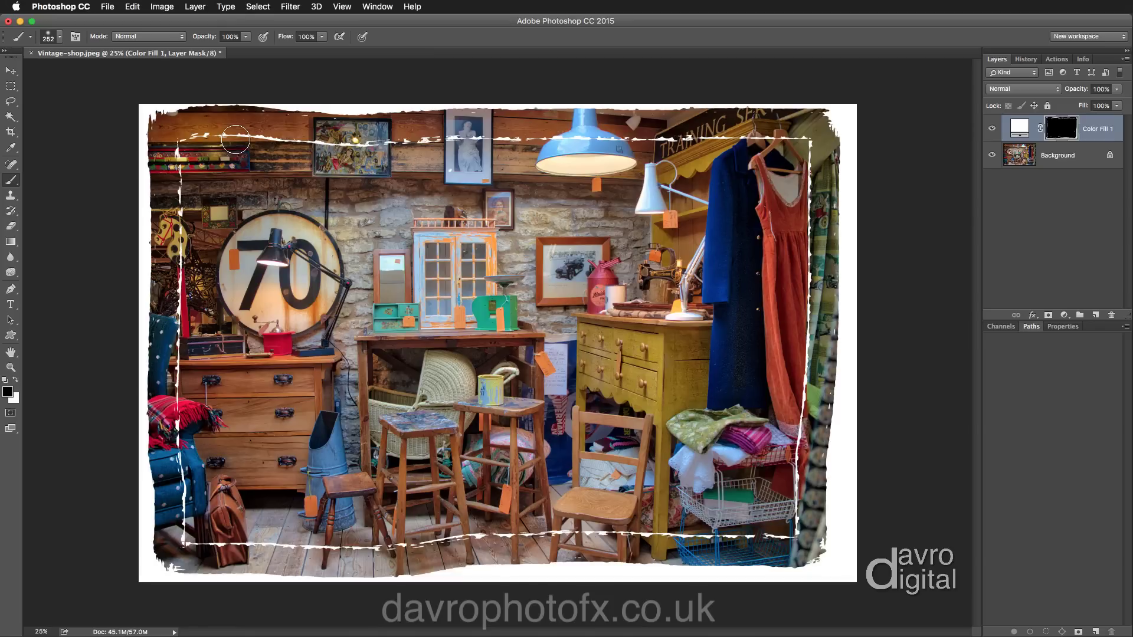
Paint black at 100% opacity on the mask to hide the inner white lines along the top and left.
drag(236, 140, 429, 143)
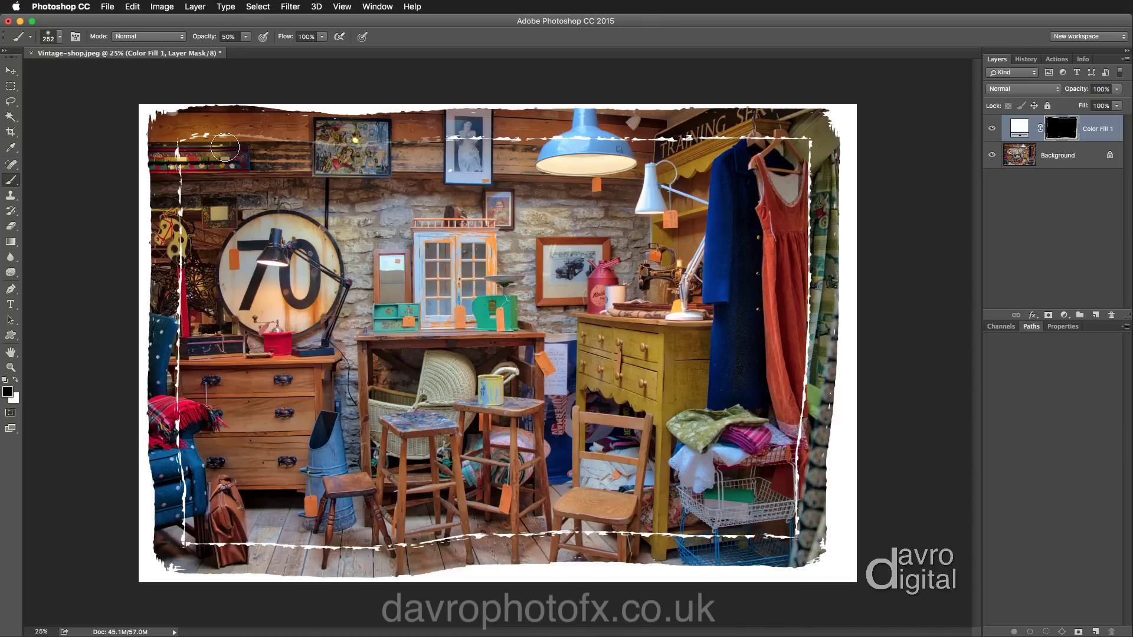
mouse_move(224, 148)
mouse_down()
mouse_move(194, 140)
mouse_move(181, 192)
mouse_move(177, 497)
mouse_move(196, 538)
mouse_move(239, 548)
mouse_move(510, 525)
mouse_move(440, 526)
mouse_move(646, 538)
mouse_move(790, 527)
mouse_move(808, 412)
mouse_move(799, 134)
mouse_move(419, 137)
mouse_up()
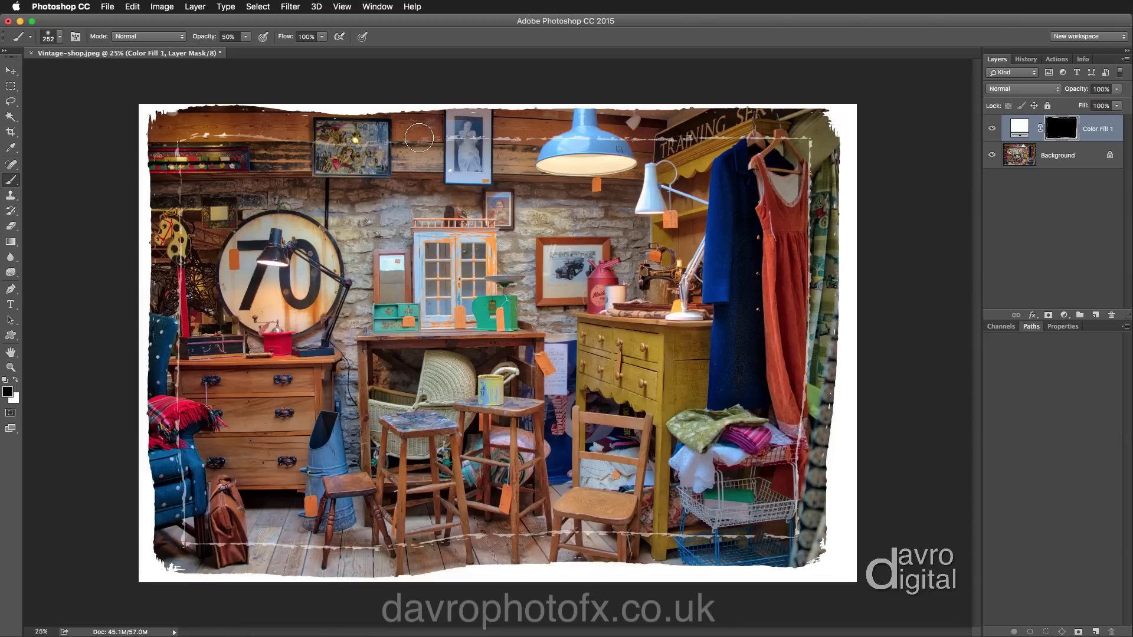
key(0)
drag(541, 143, 669, 142)
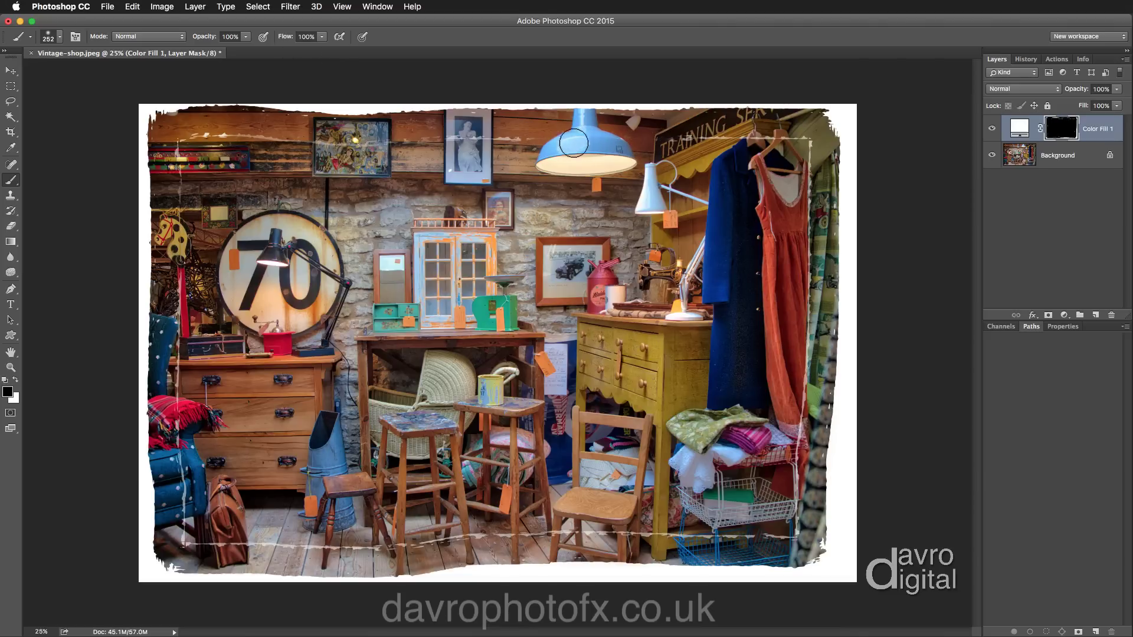
mouse_move(452, 142)
mouse_down()
mouse_move(475, 139)
mouse_move(324, 145)
mouse_up()
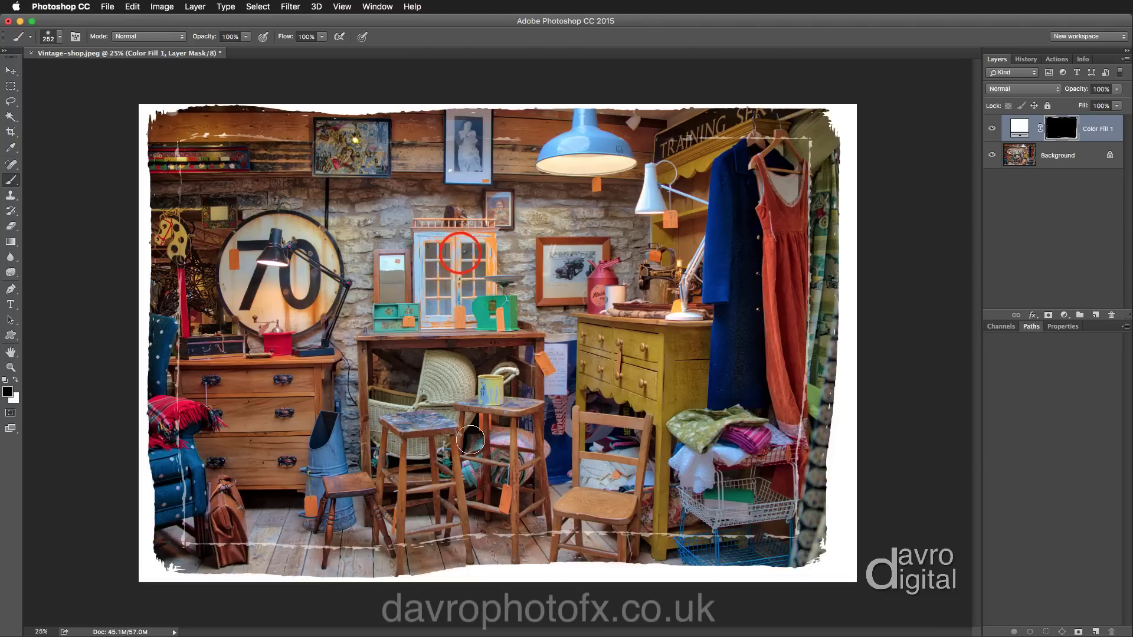
Choose the 39 px spatter brush tip and set its size to 200 px.
right_click(463, 248)
scroll(555, 380, down, 10)
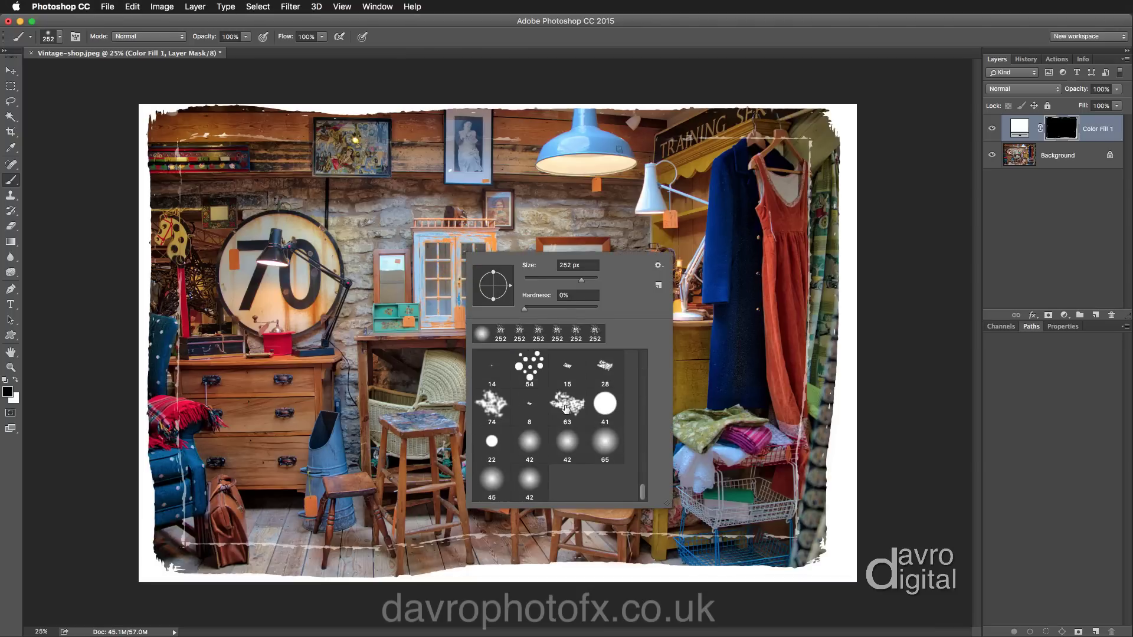
scroll(557, 412, up, 2)
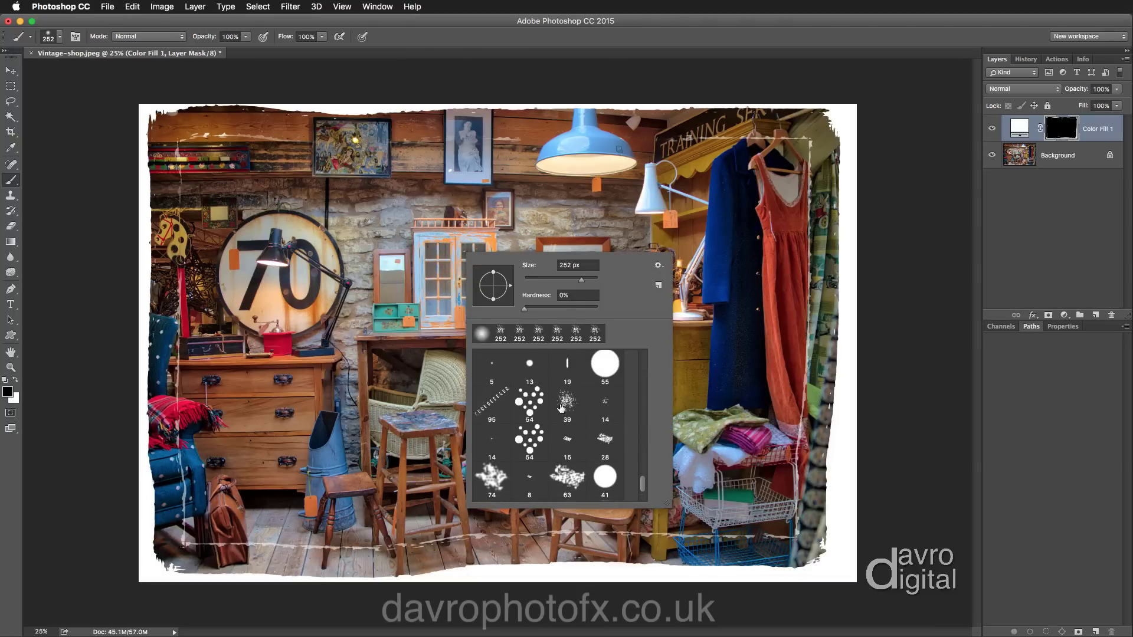
click(566, 403)
drag(538, 280, 586, 281)
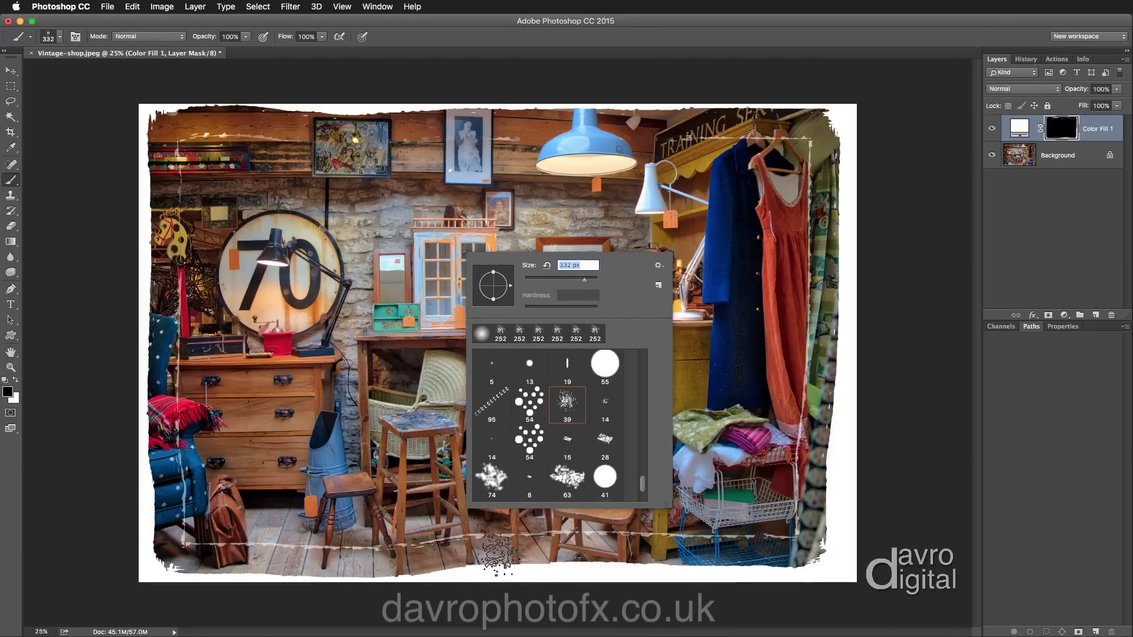
click(445, 463)
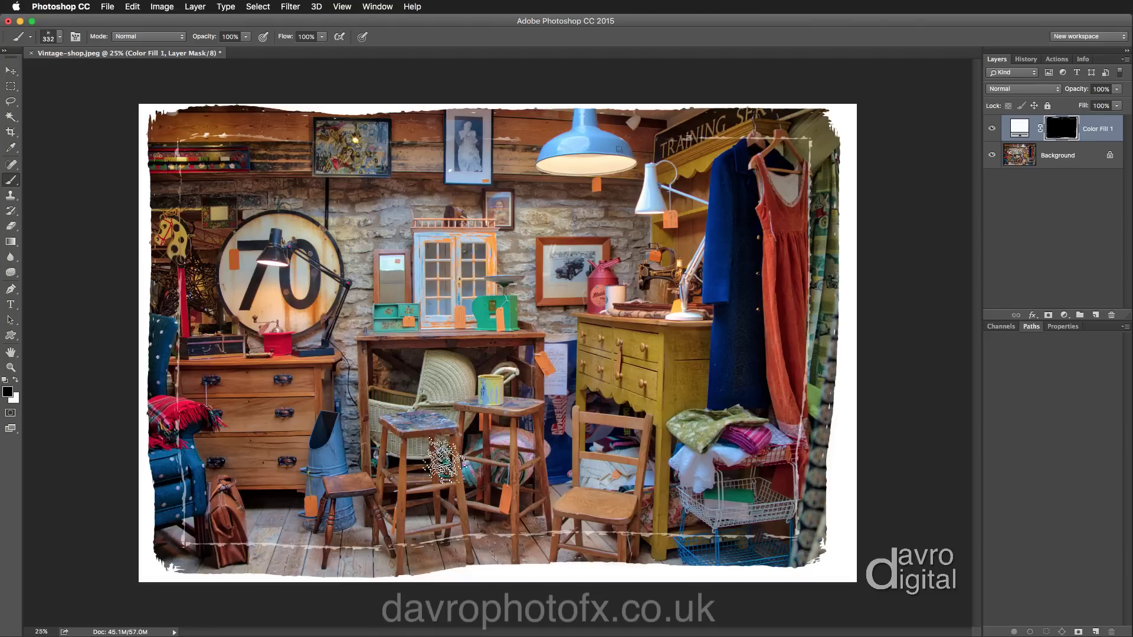
key(bracketleft)
key(bracketleft)
key(bracketleft)
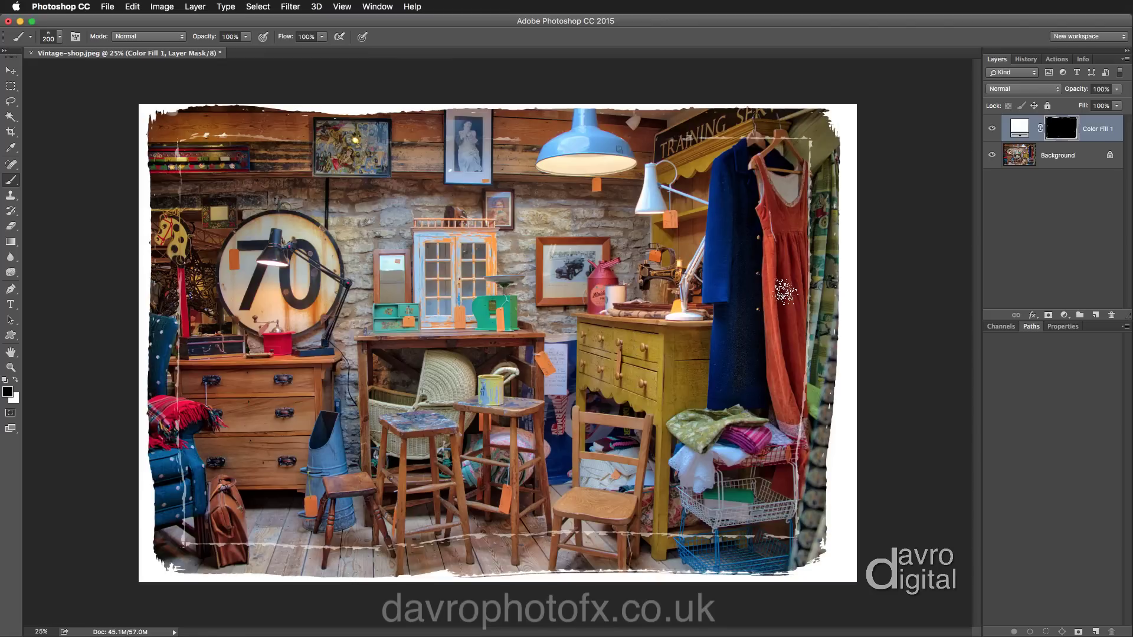
click(1033, 315)
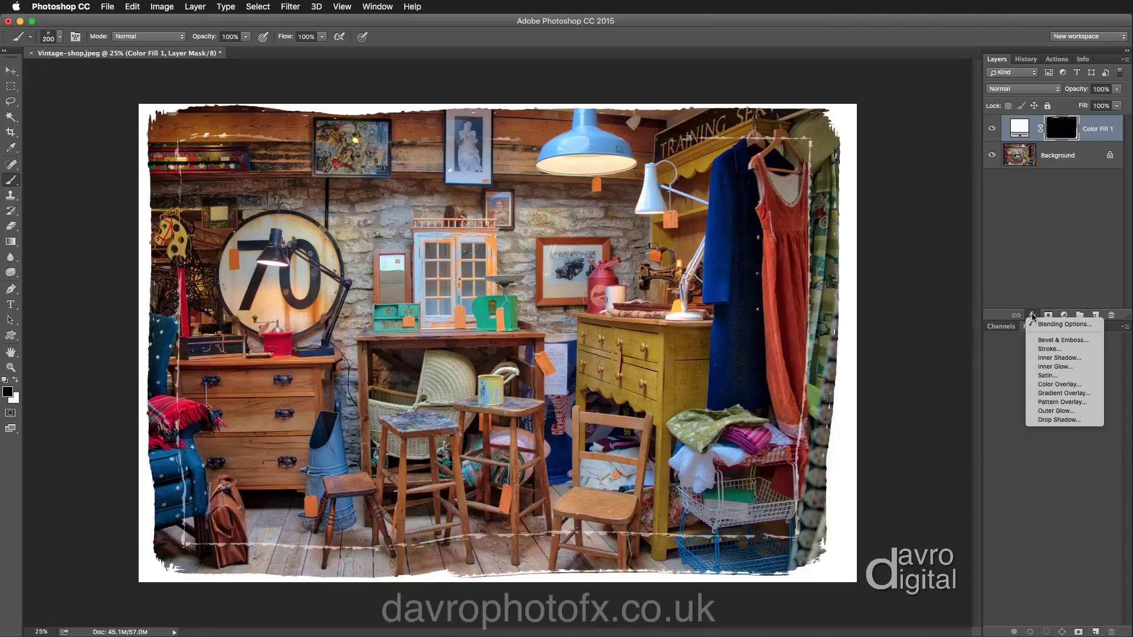
click(1044, 420)
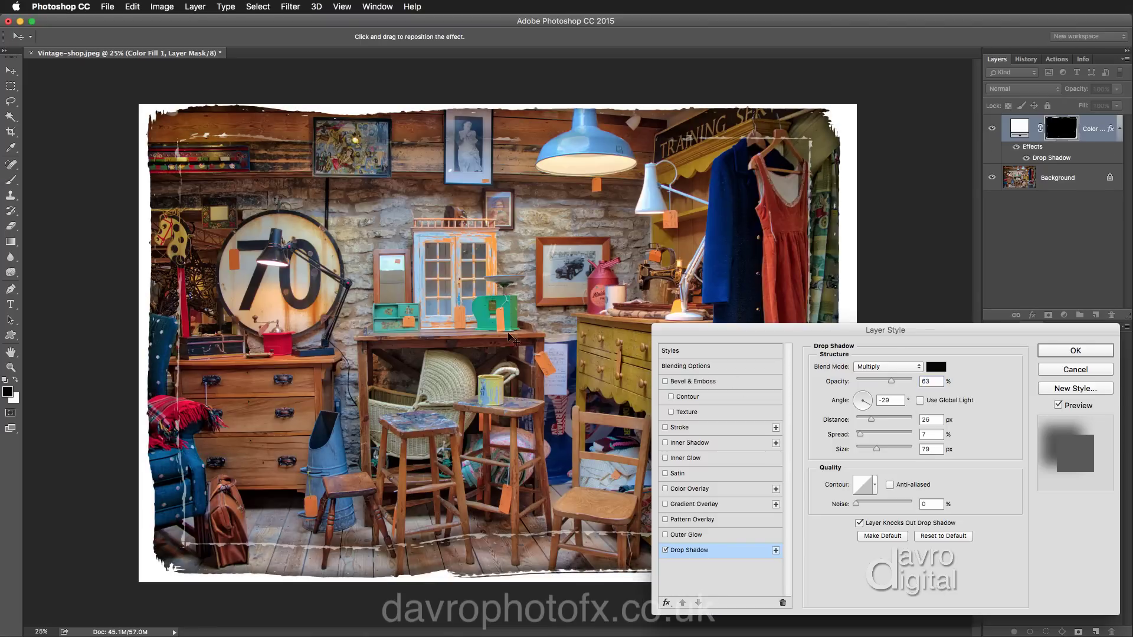
drag(505, 341, 514, 337)
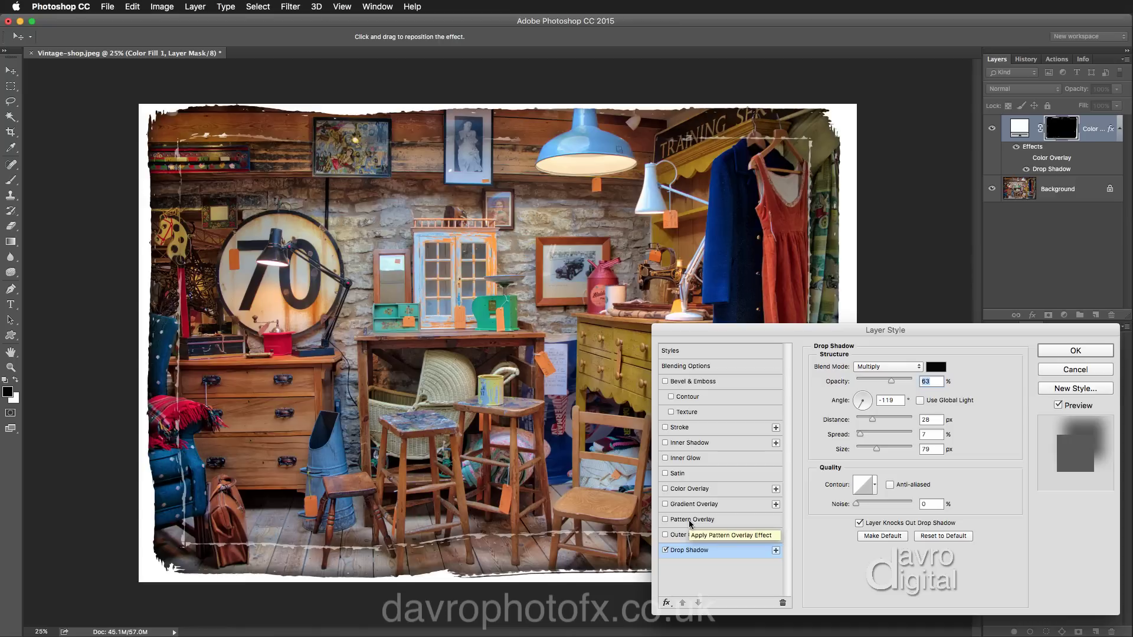
click(690, 520)
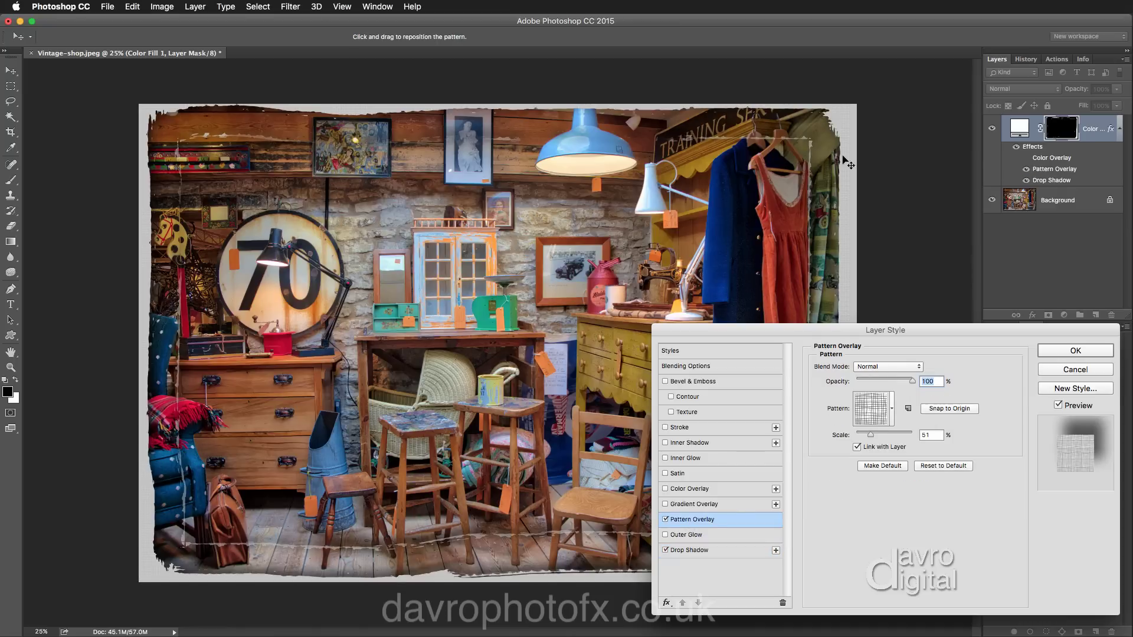
click(891, 410)
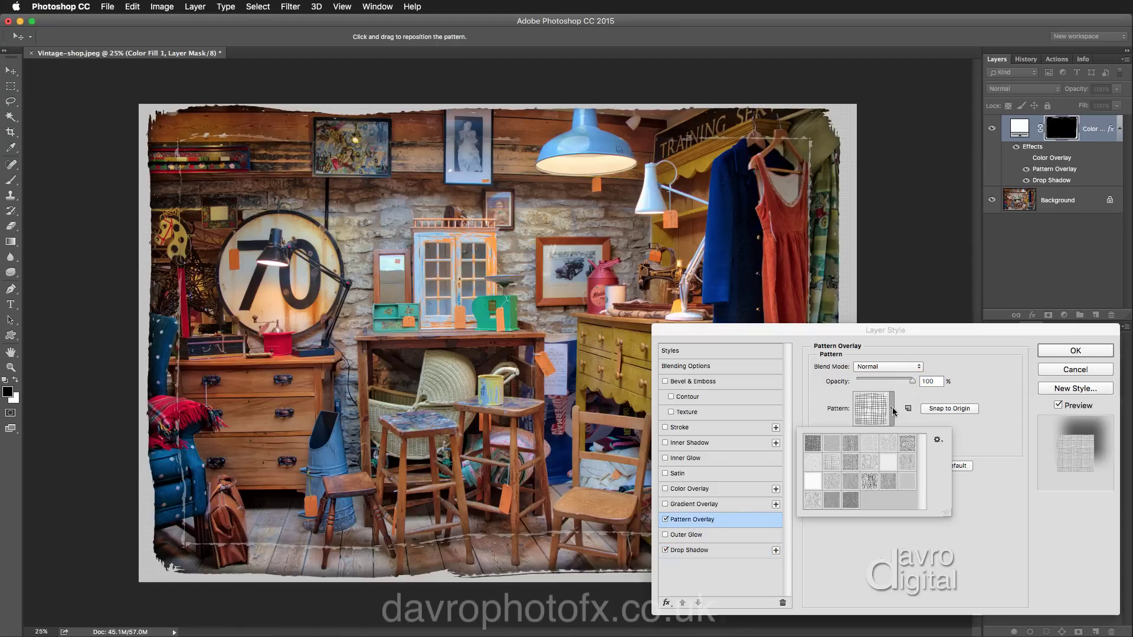
click(939, 440)
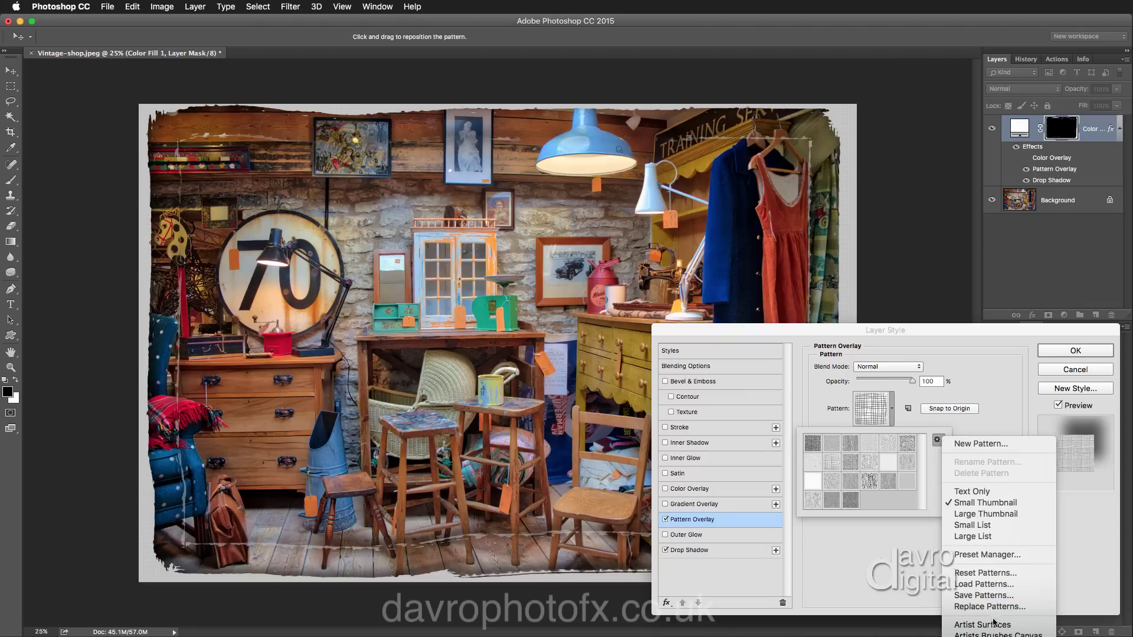
click(870, 512)
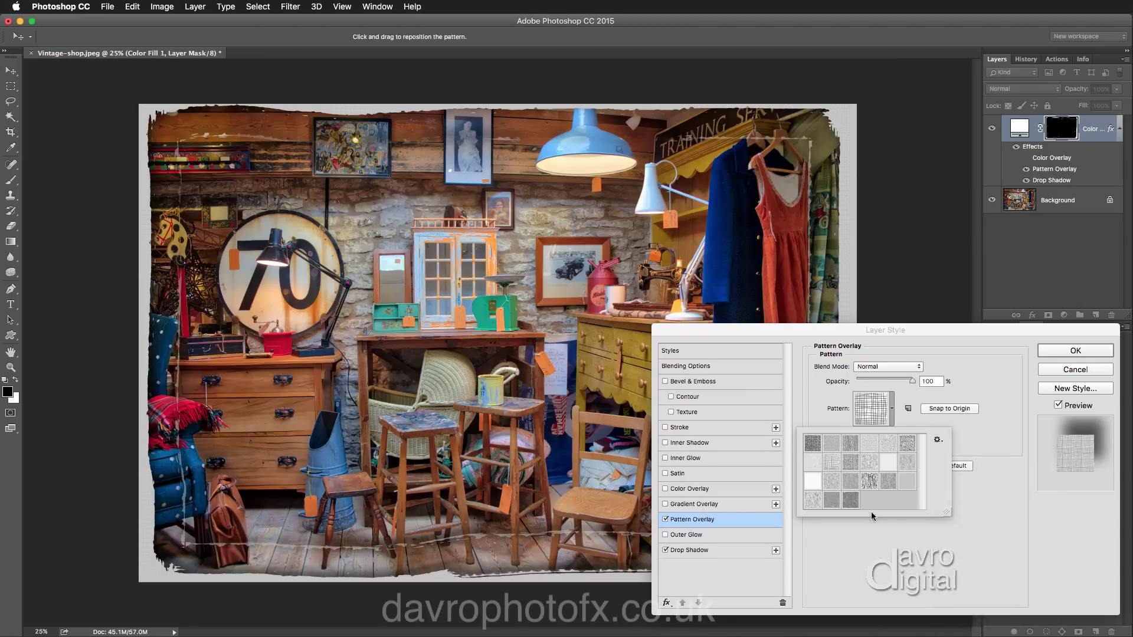
click(976, 397)
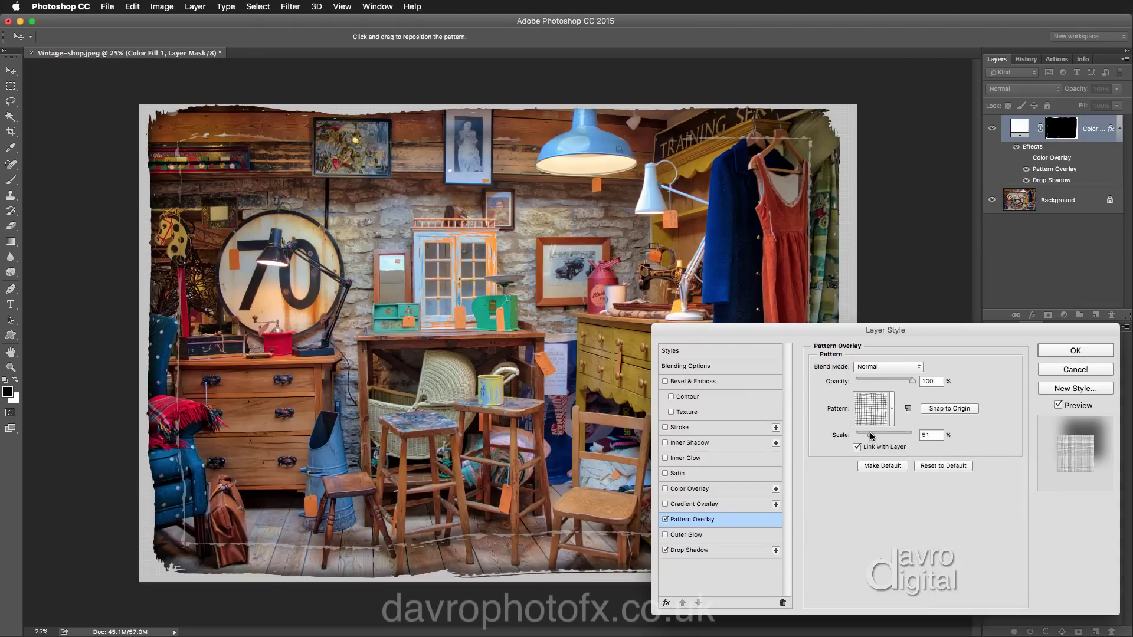
mouse_move(871, 436)
mouse_down()
mouse_move(892, 436)
mouse_move(858, 435)
mouse_up()
click(1074, 369)
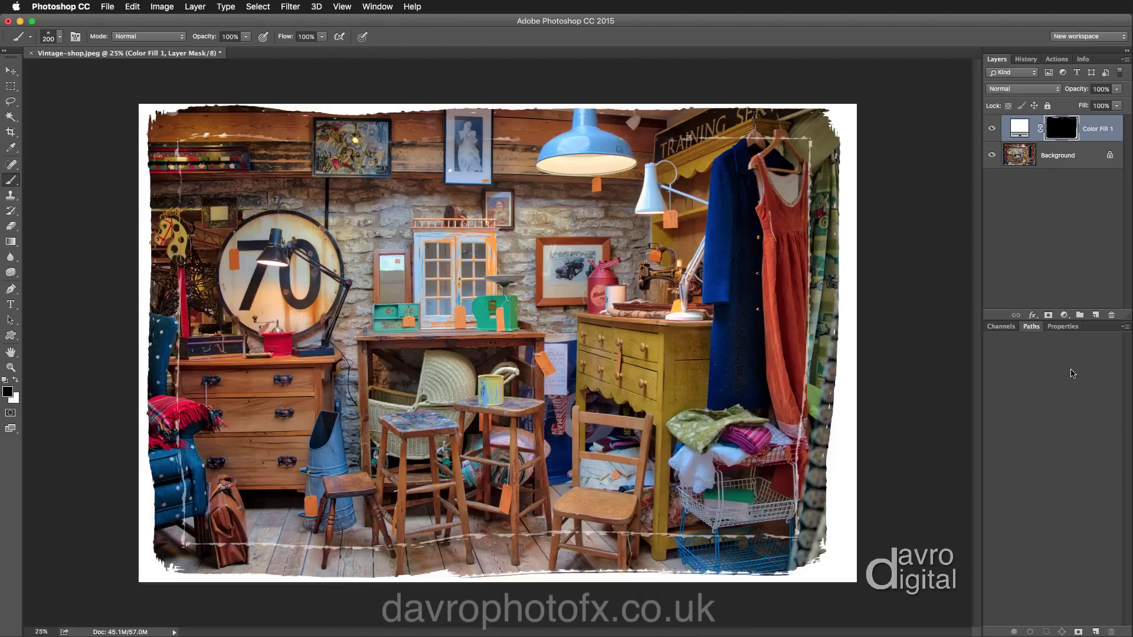
click(1022, 127)
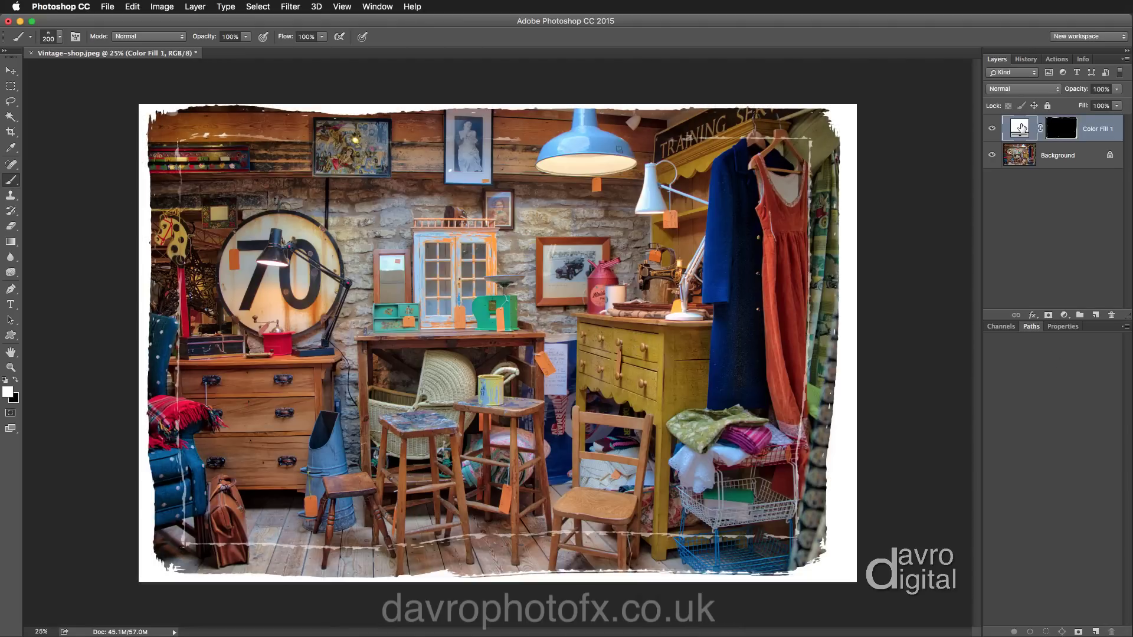
double_click(1021, 127)
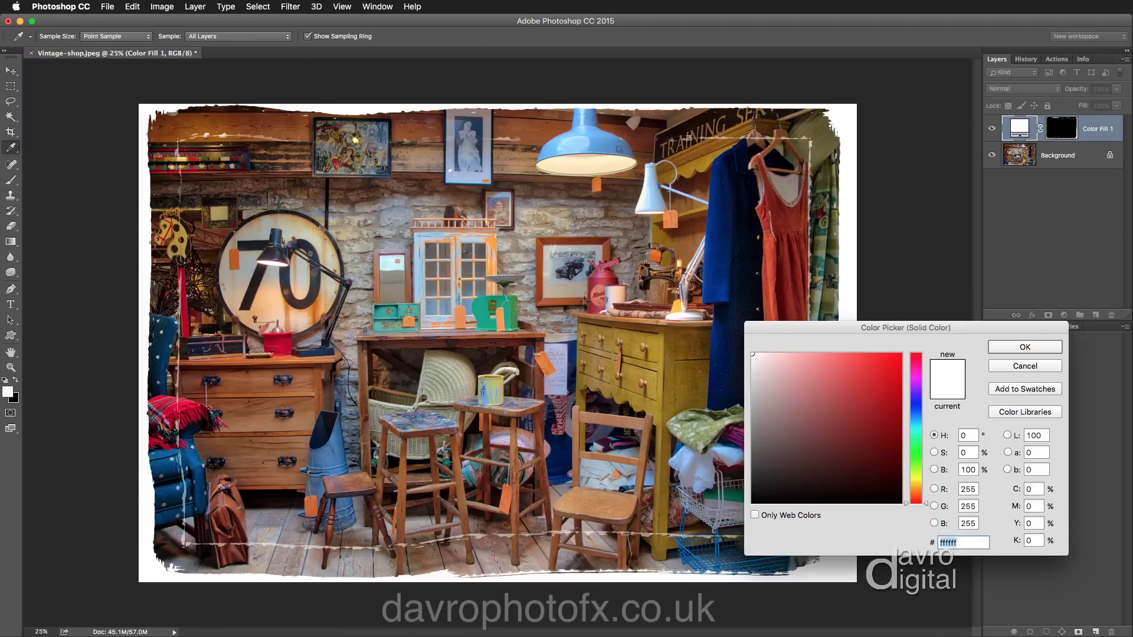
click(556, 265)
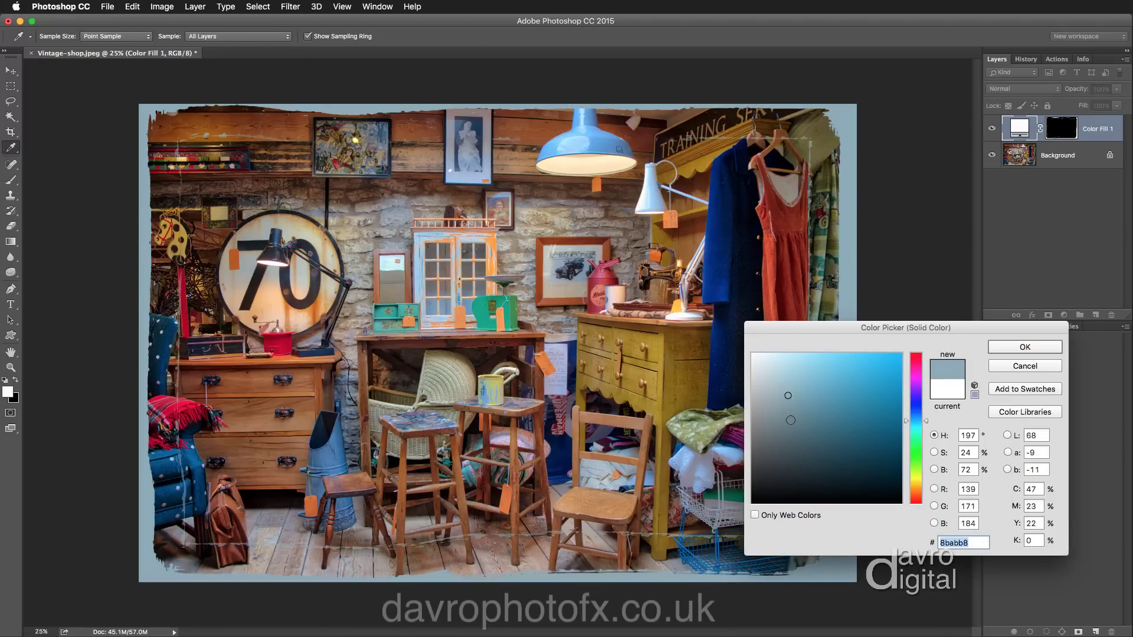
drag(790, 420, 783, 462)
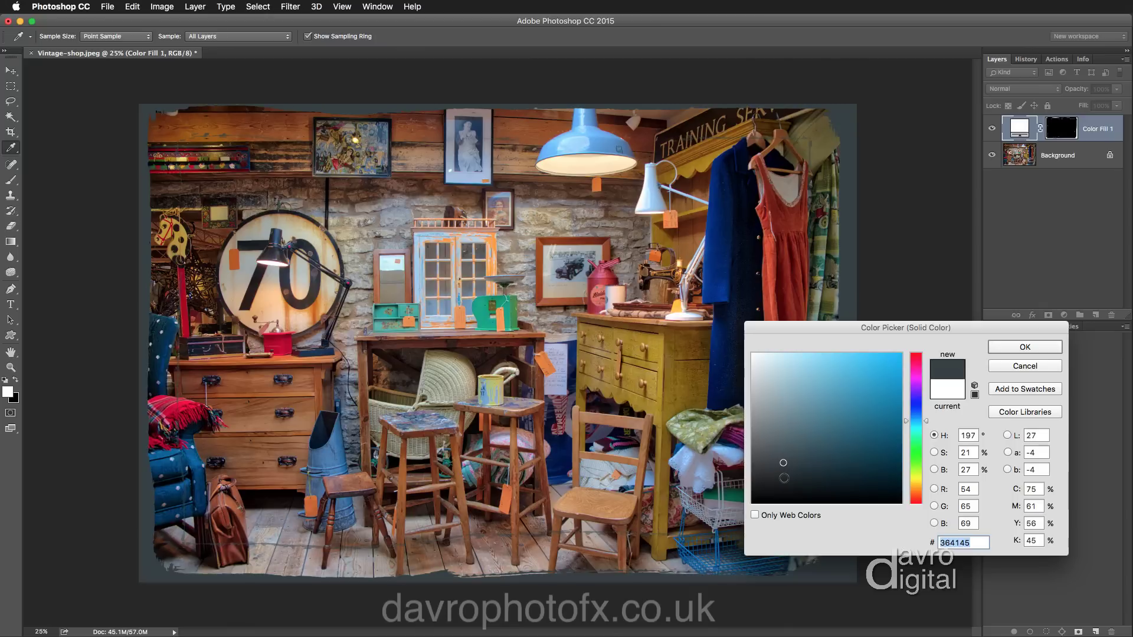
click(790, 457)
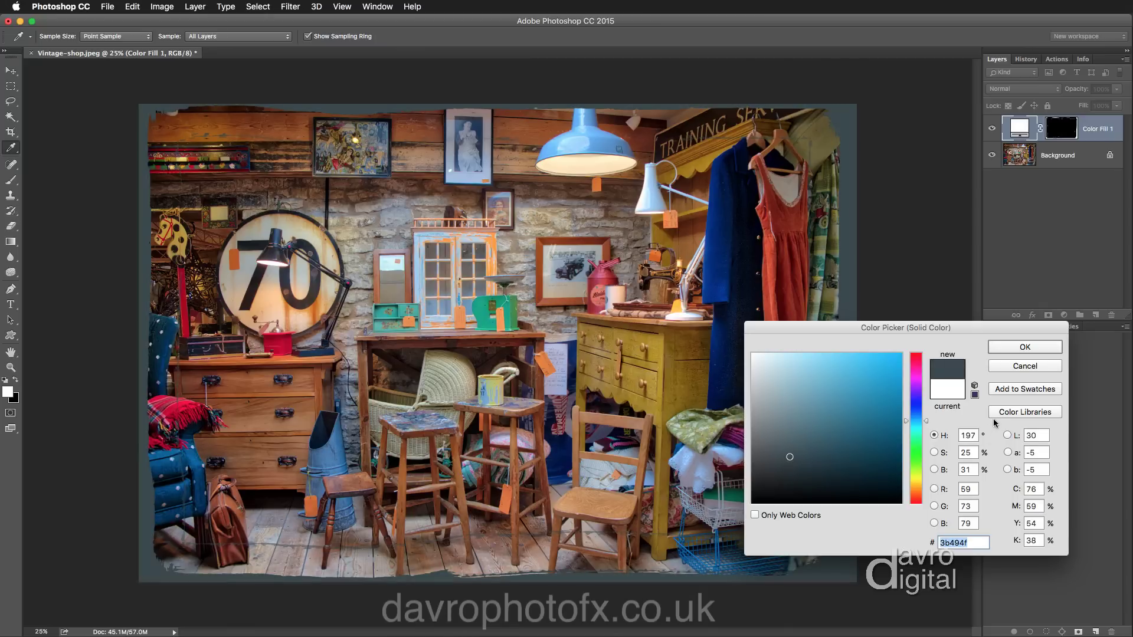
click(1011, 365)
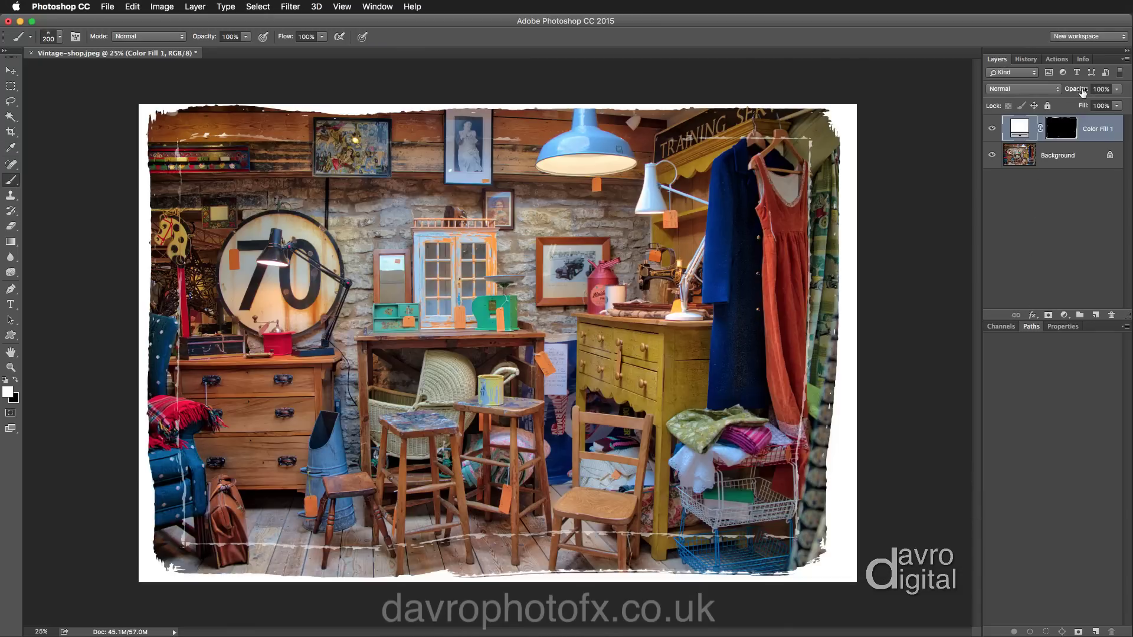
mouse_move(1079, 90)
mouse_down()
mouse_move(1042, 91)
mouse_move(1069, 92)
mouse_up()
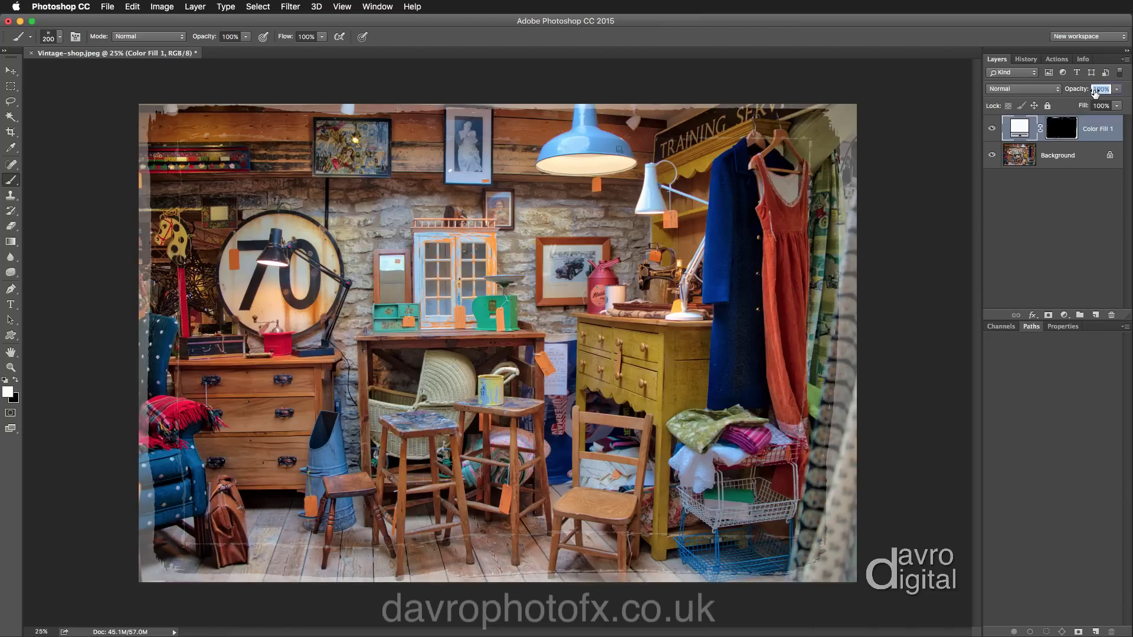
key(Return)
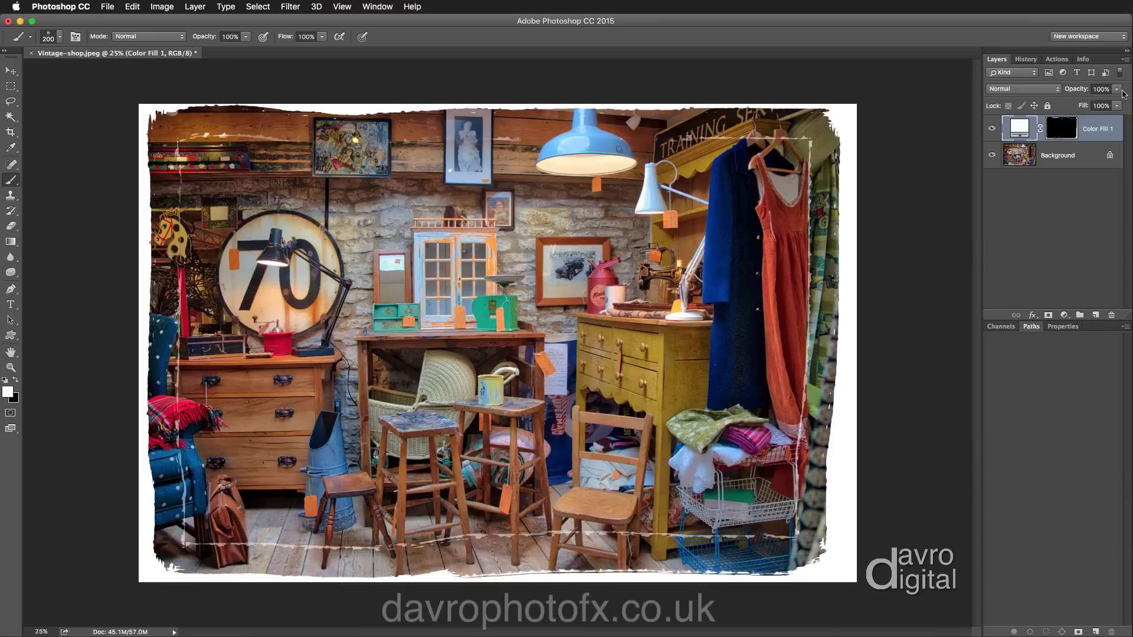
key(super+0)
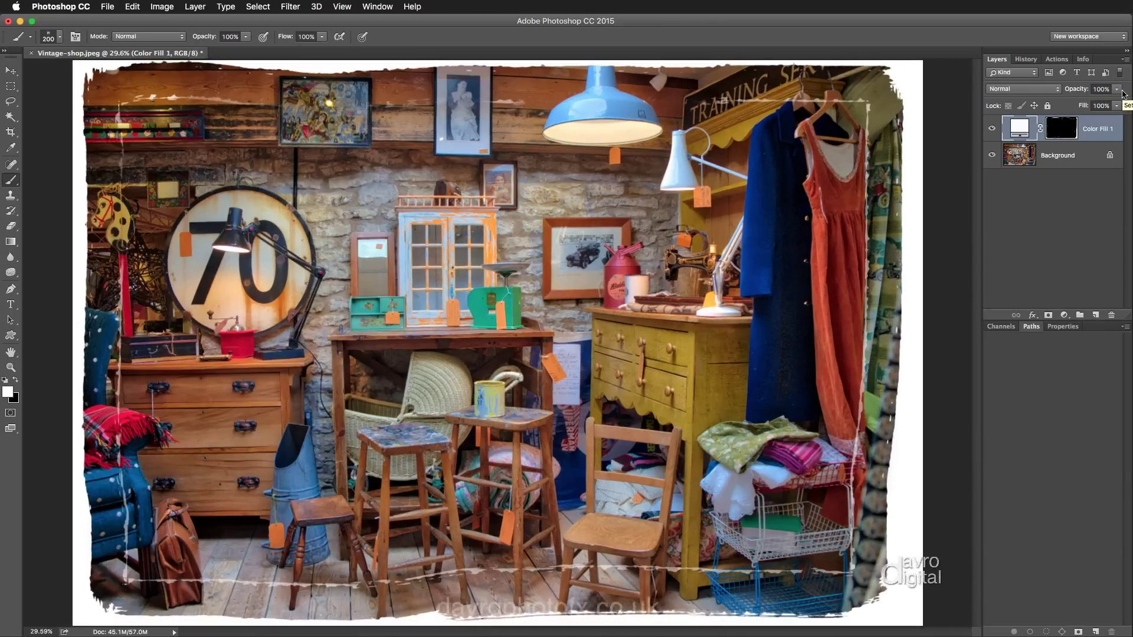